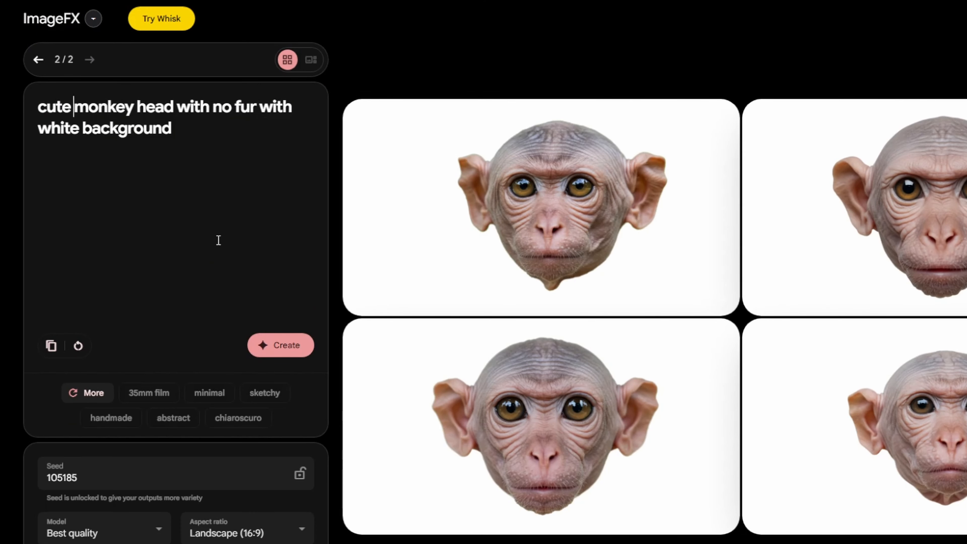
mouse_move(522, 220)
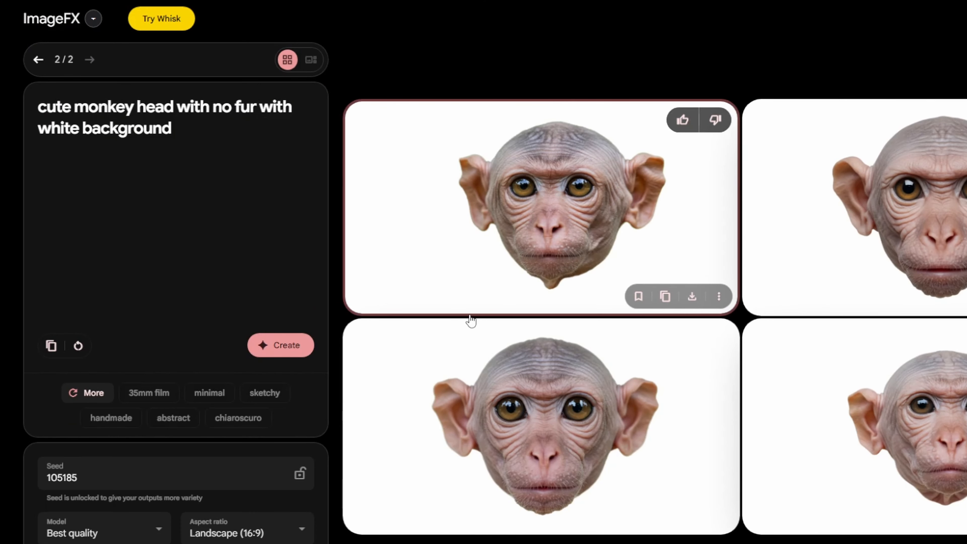
mouse_move(516, 486)
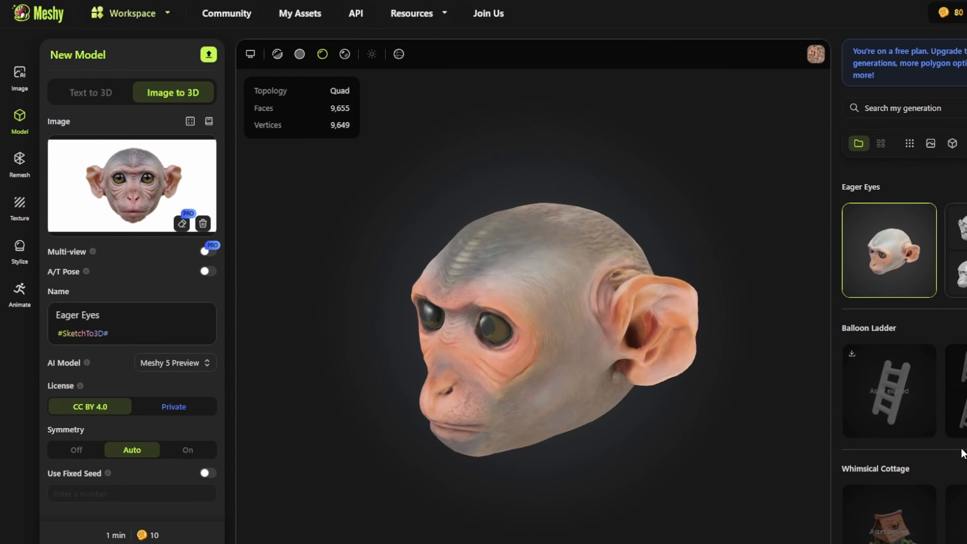
left_click_drag(492, 452, 546, 451)
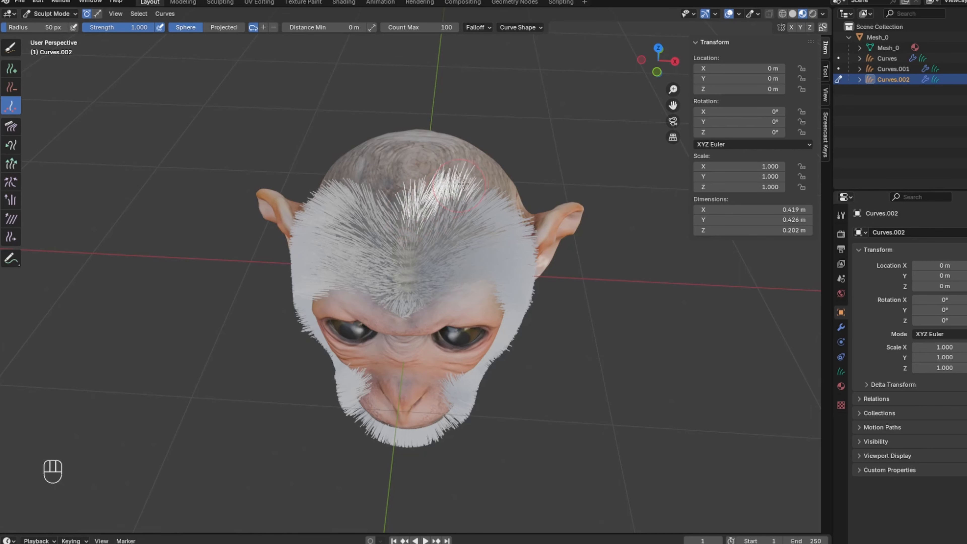
- Switch to Blender and fill the bare crown of the monkey head with hair using the Density brush at 50 px radius
key("ctrl+z")
left_click_drag(412, 201, 477, 181)
mouse_move(498, 191)
middle_mouse_down()
mouse_move(451, 236)
mouse_move(416, 177)
middle_mouse_up()
left_click_drag(416, 176, 511, 288)
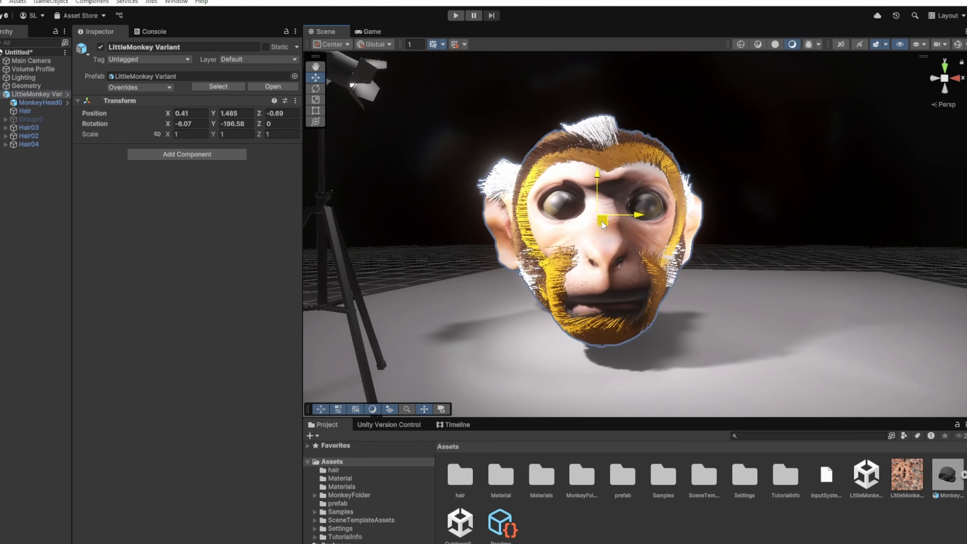
- Switch to Unity and move the LittleMonkey Variant head slightly in the scene
left_click_drag(591, 222, 584, 210)
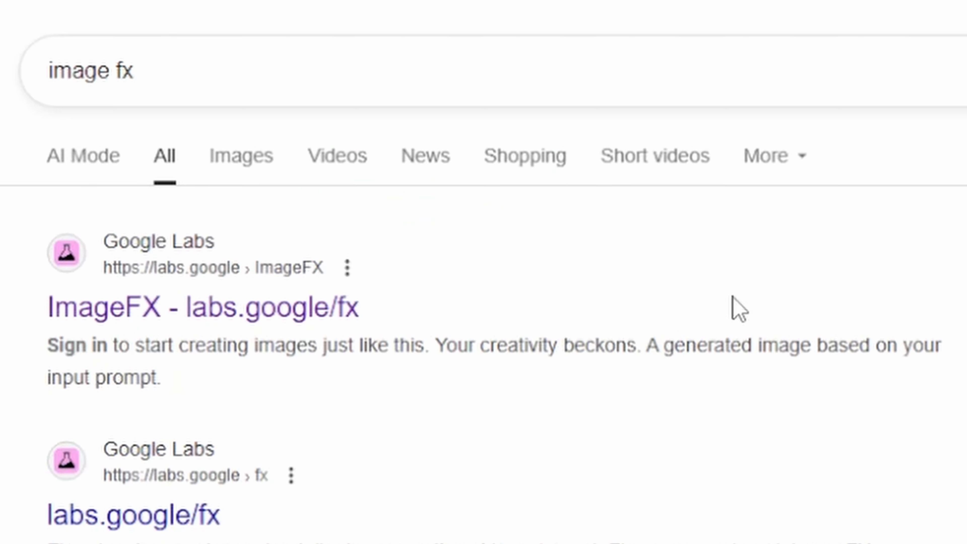
- Open ImageFX from the search results and generate images with the prompt "monkey with white background"
left_click(348, 309)
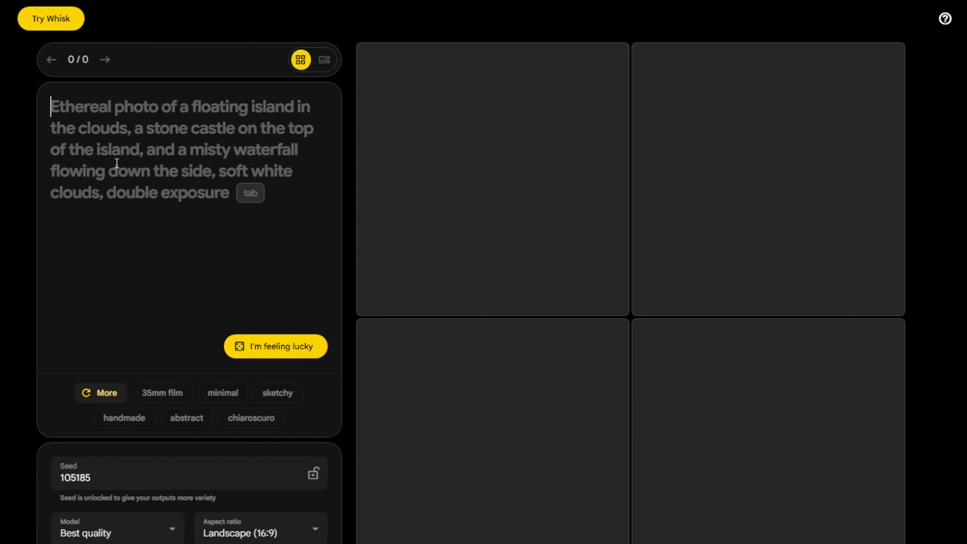
type("monkey with white background")
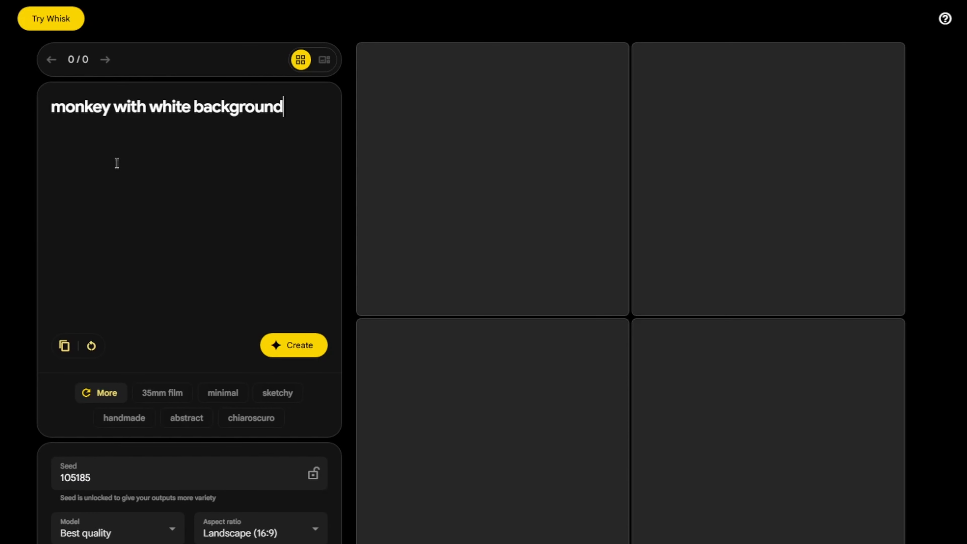
key("Return")
- Change the prompt to "cute monkey head with no fur with white background" and generate a new set of images
left_click(113, 107)
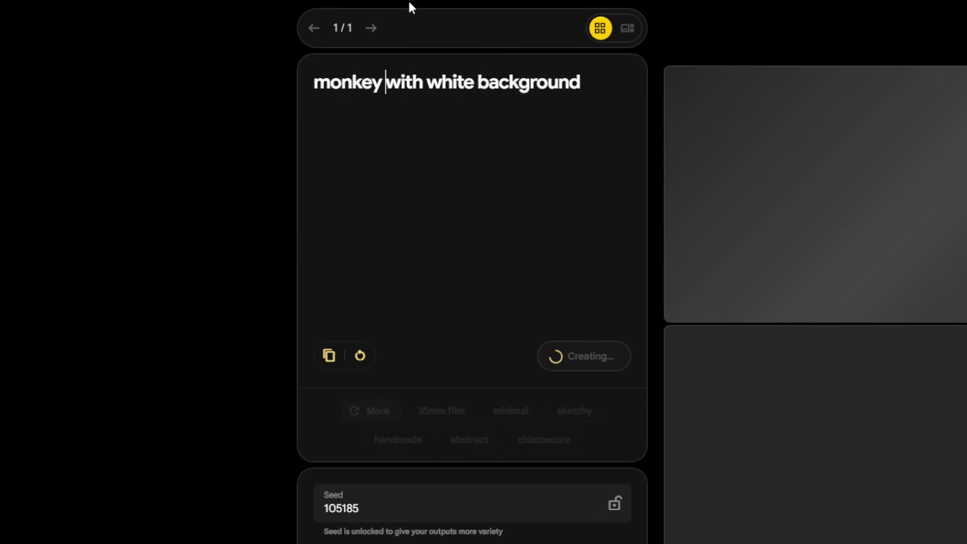
type("head with no fur")
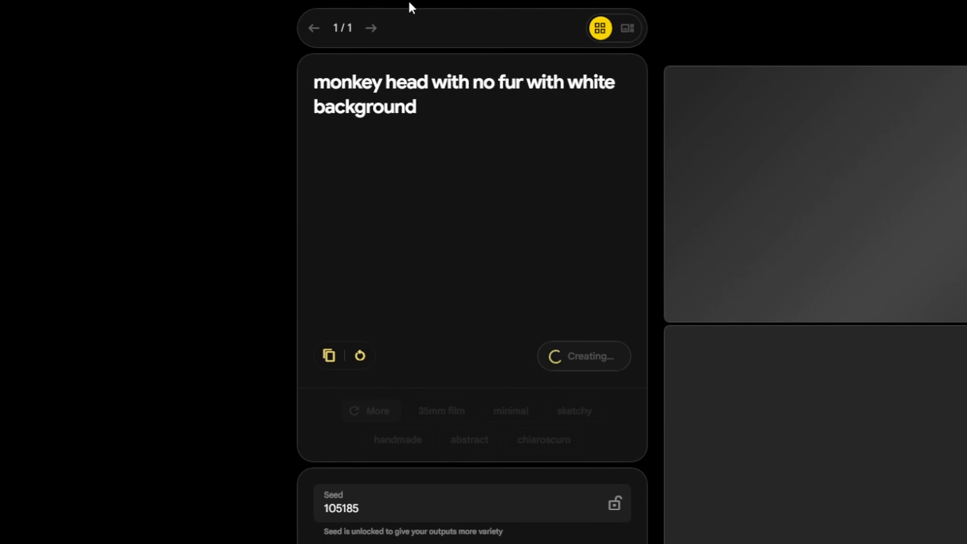
key("Home")
type("cute")
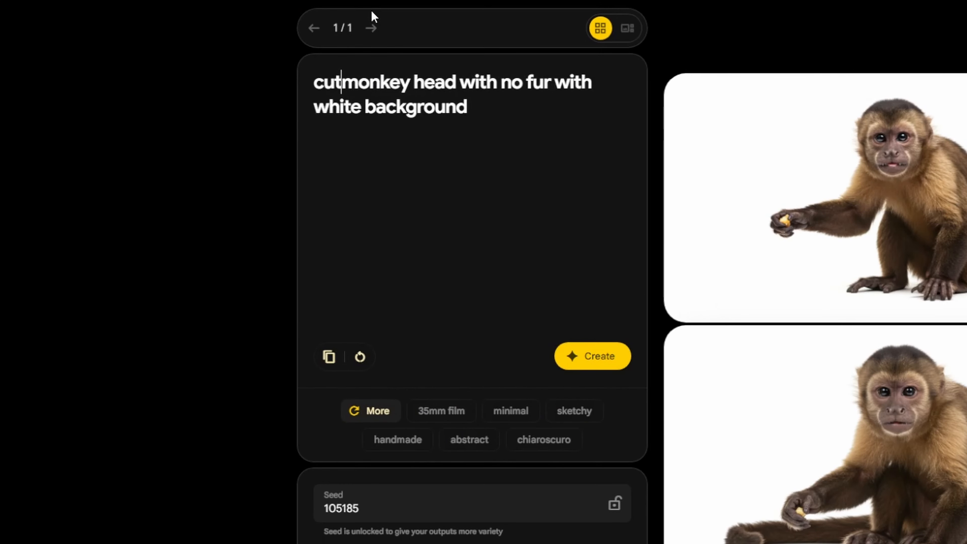
key("Return")
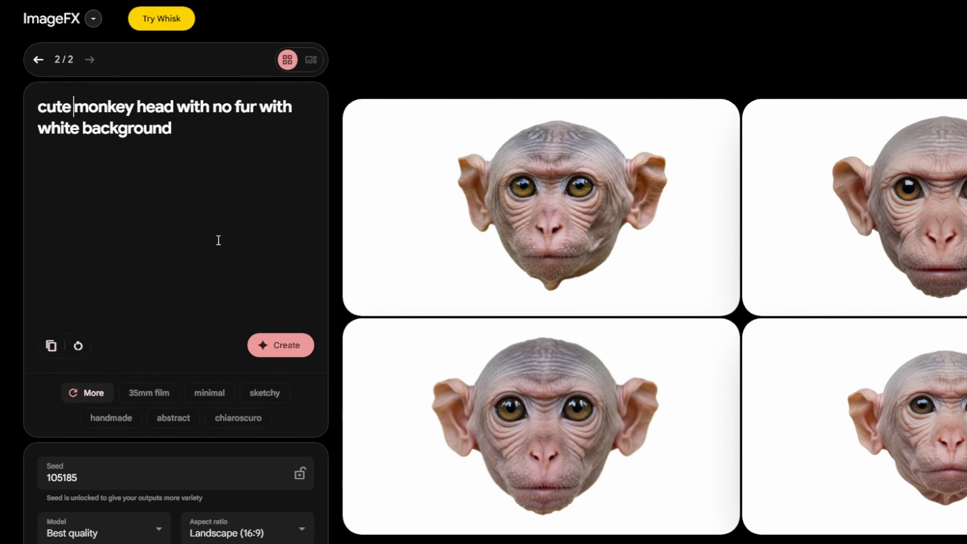
mouse_move(508, 200)
mouse_move(603, 506)
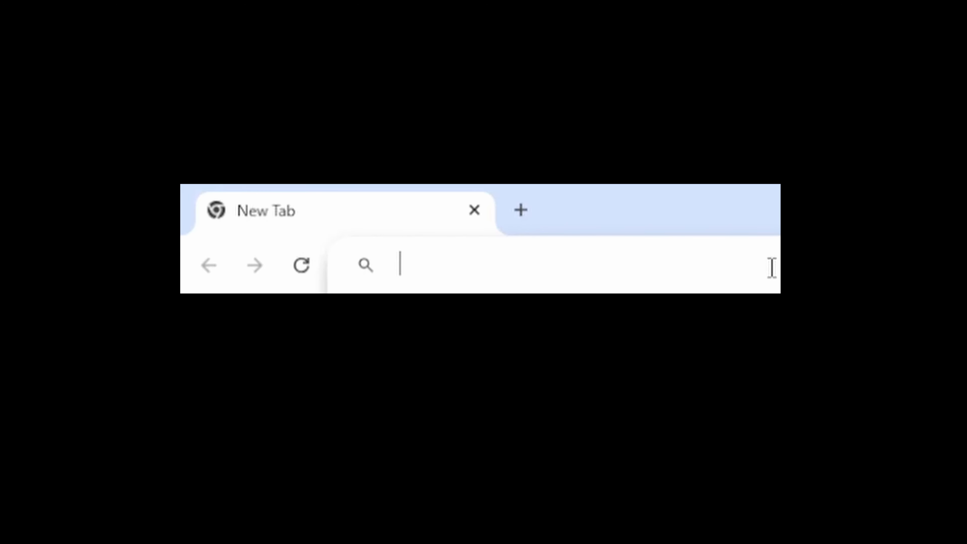
- Open the Meshy website and generate Image to 3D drafts from the hairless monkey head picture using Meshy 5 Preview
type("mesh")
key("Return")
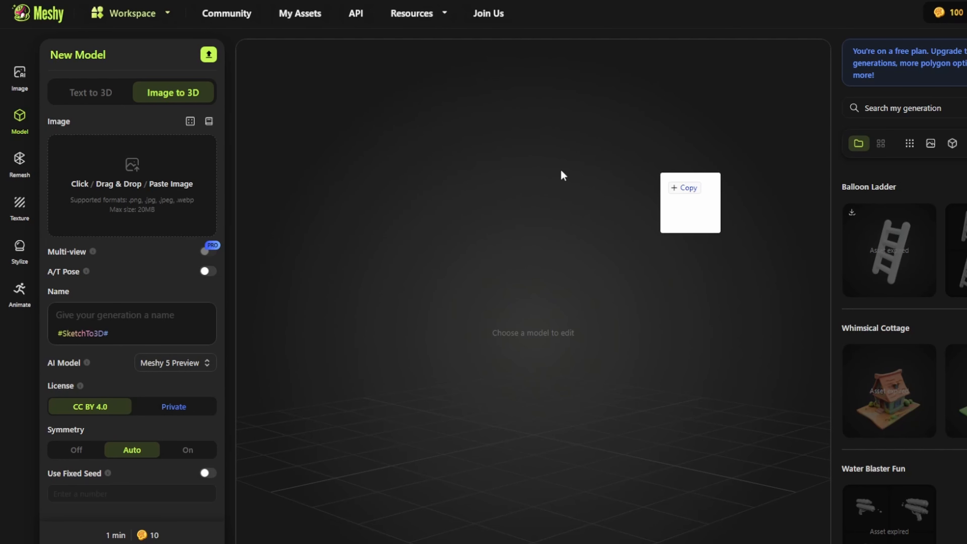
left_click_drag(562, 176, 179, 179)
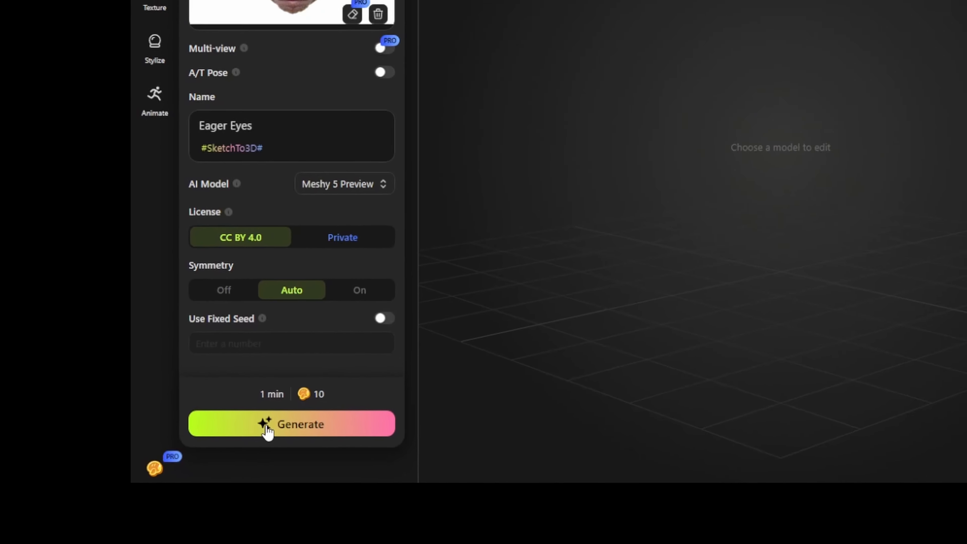
left_click(267, 431)
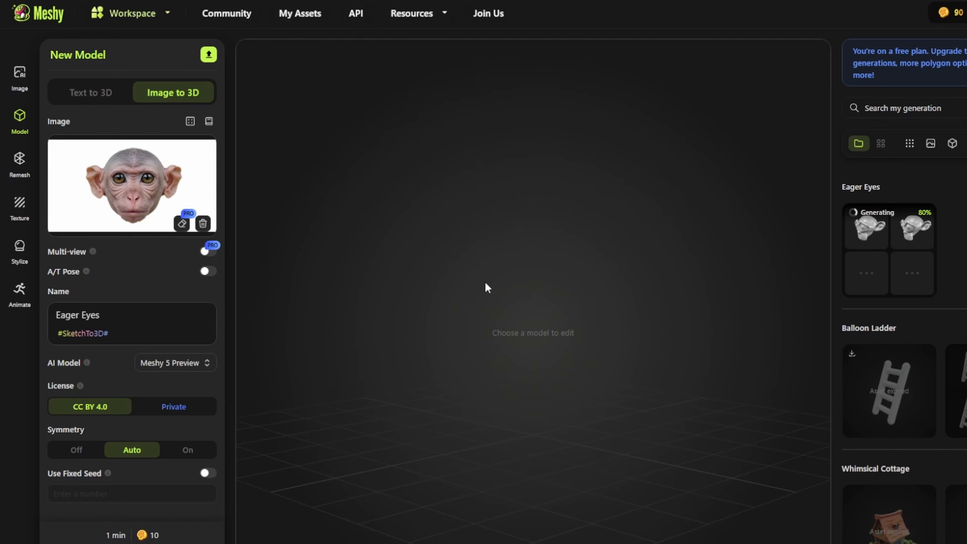
- Open the Eager Eyes drafts, choose the fourth one, and examine its textured head model
left_click(849, 233)
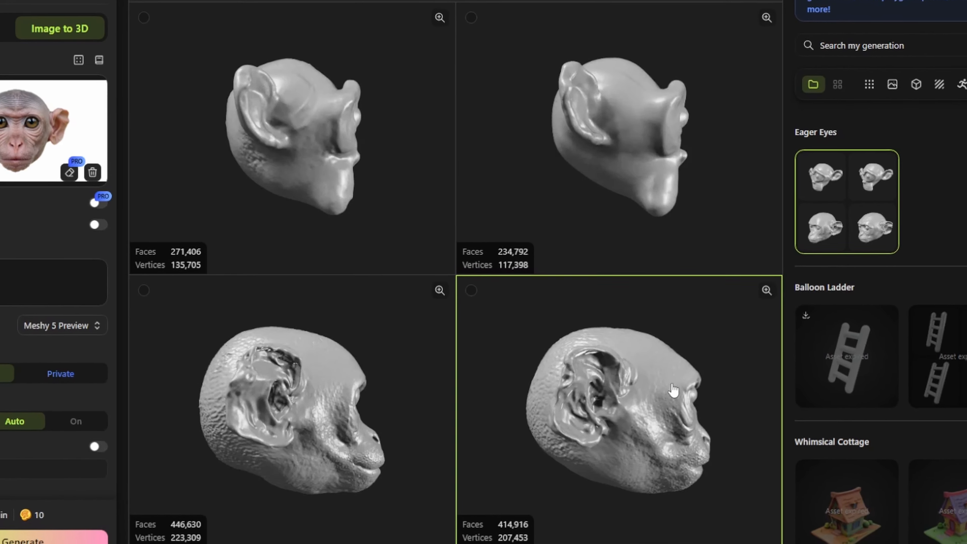
left_click(633, 360)
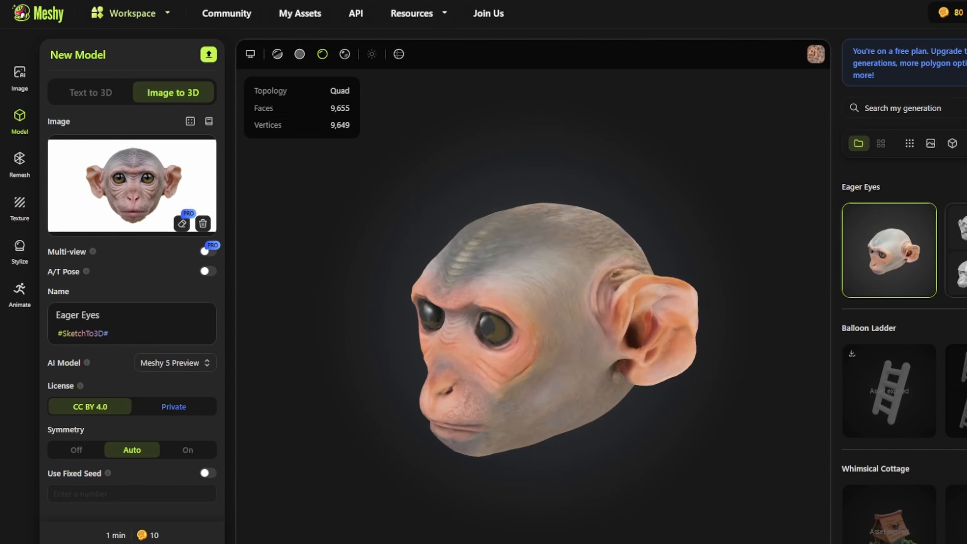
left_click_drag(501, 450, 547, 457)
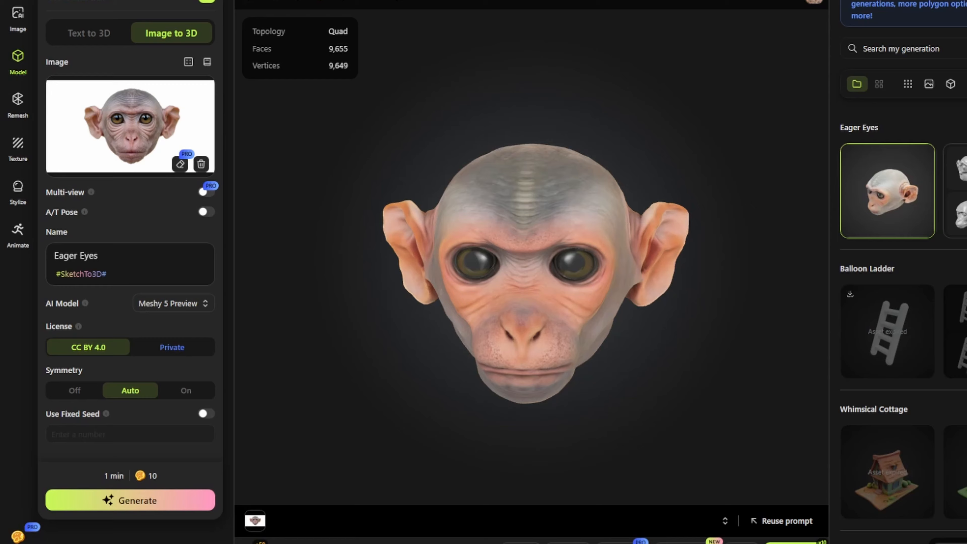
- Choose a file format in the download settings and download the textured monkey head model
left_click(793, 542)
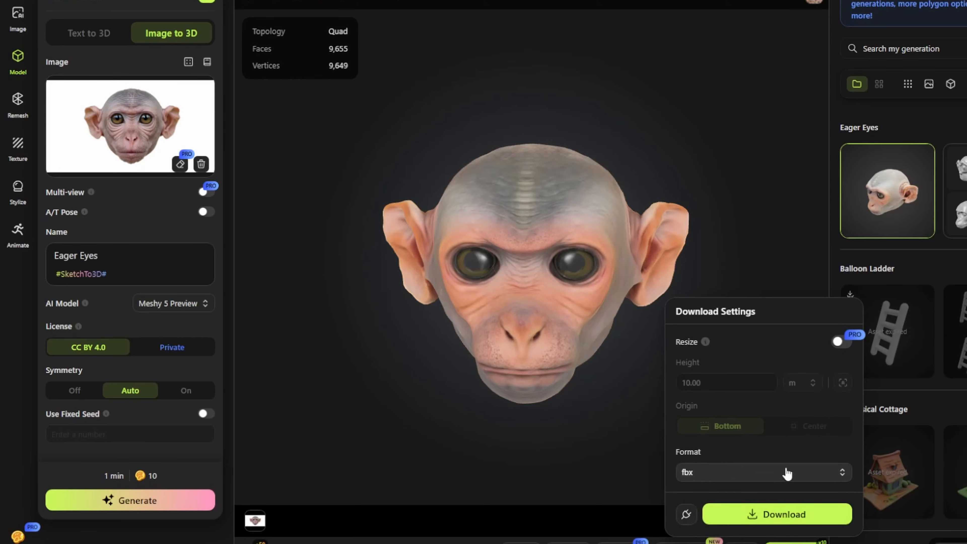
left_click(841, 473)
left_click(835, 475)
left_click(839, 474)
left_click(708, 430)
left_click(784, 517)
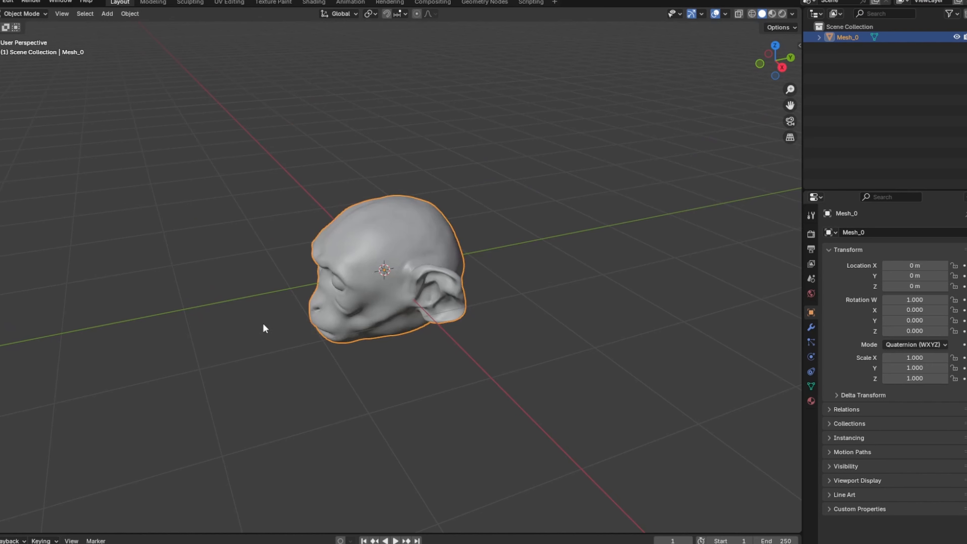
- Switch to Blender, view the monkey head from the front and enable the Screencast Keys display
scroll(263, 323, "up", 5)
scroll(263, 323, "down", 6)
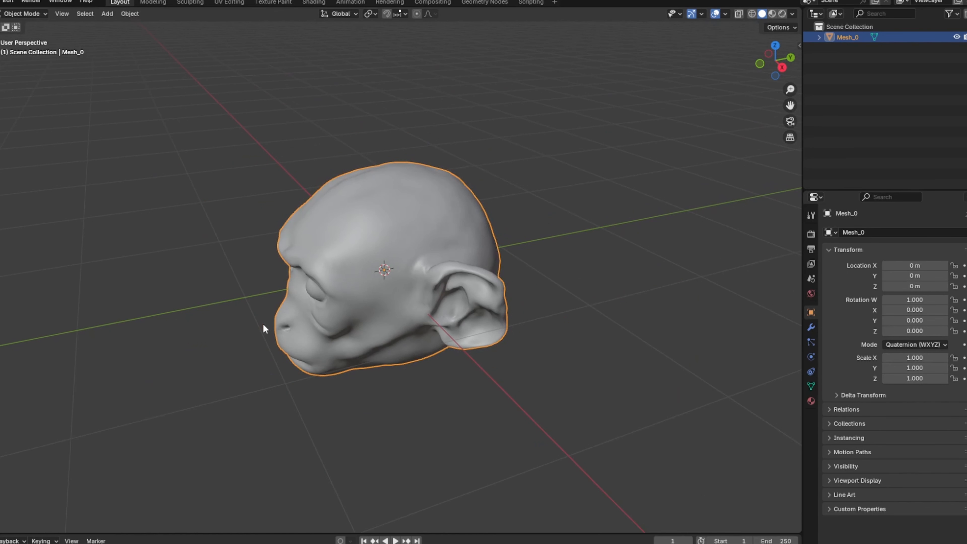
key("KP_1")
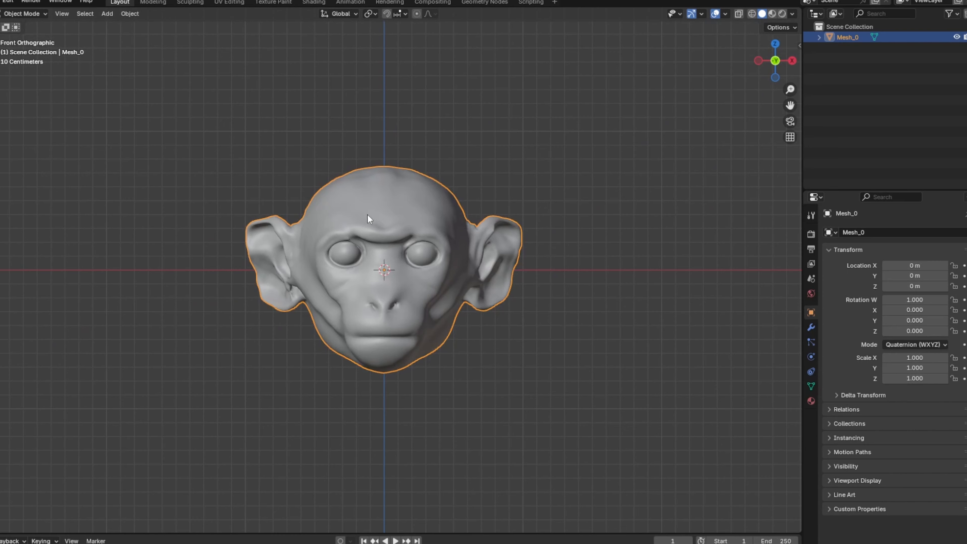
left_click(797, 46)
scroll(755, 89, "down", 3, "ctrl")
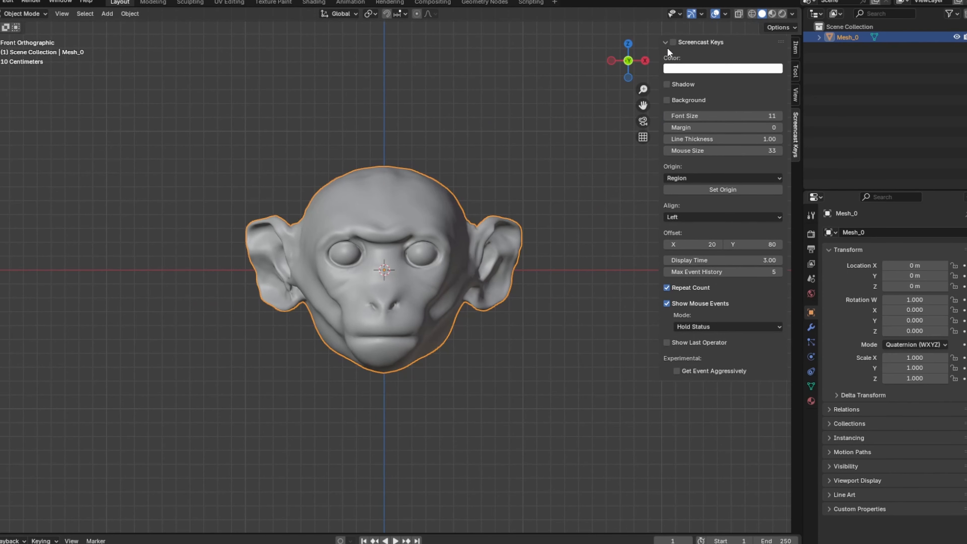
left_click(526, 147)
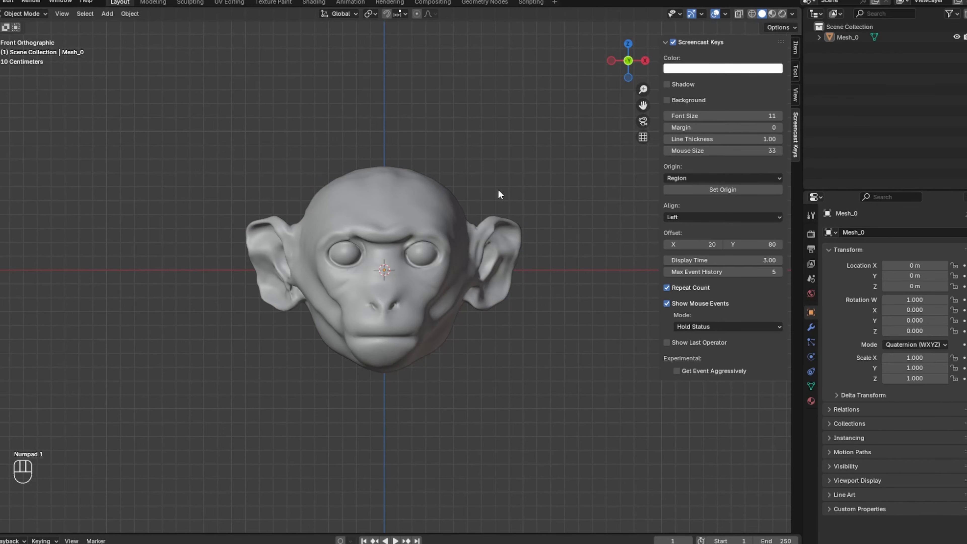
scroll(724, 183, "up", 3, "ctrl")
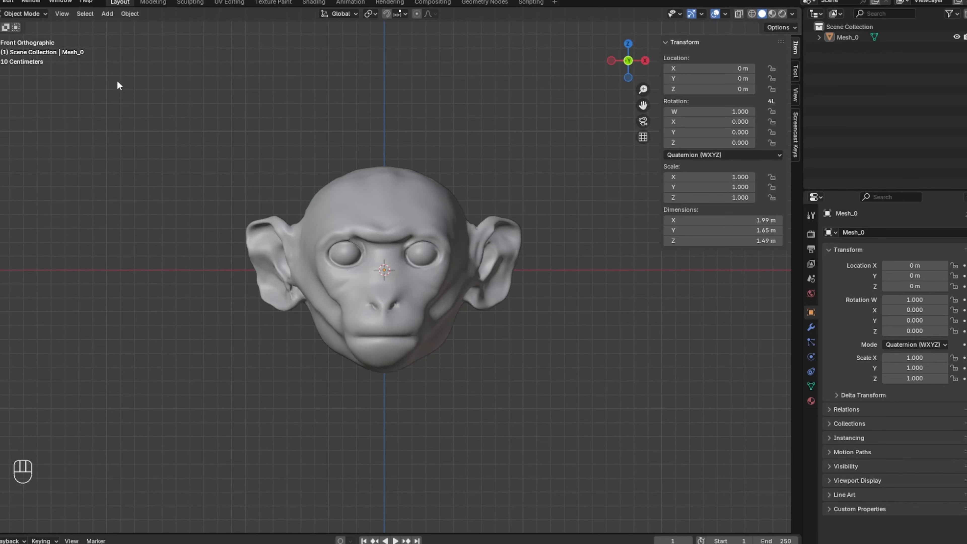
- Show the monkey head in Material Preview shading and inspect its textures
scroll(198, 333, "down", 3)
scroll(198, 332, "up", 4)
key("z")
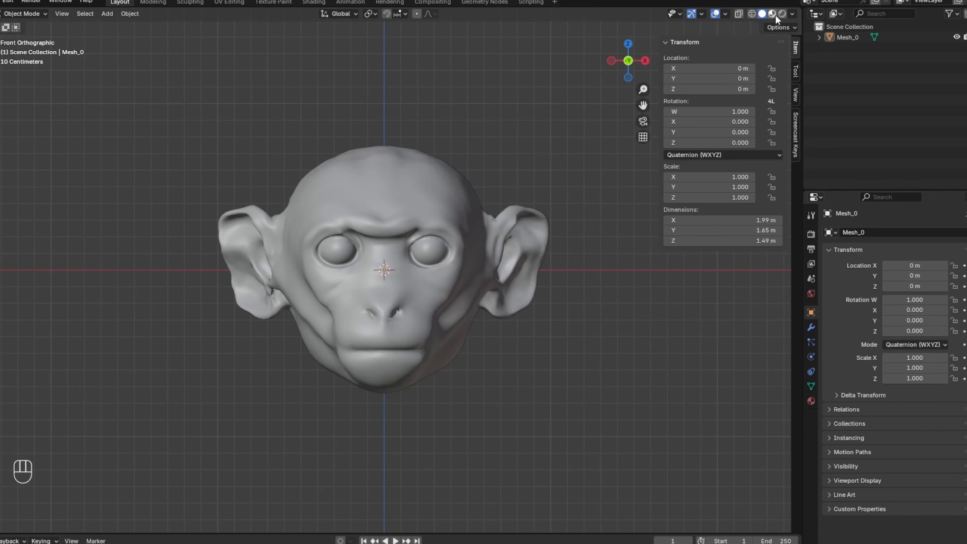
scroll(479, 277, "up", 3)
scroll(465, 298, "down", 4)
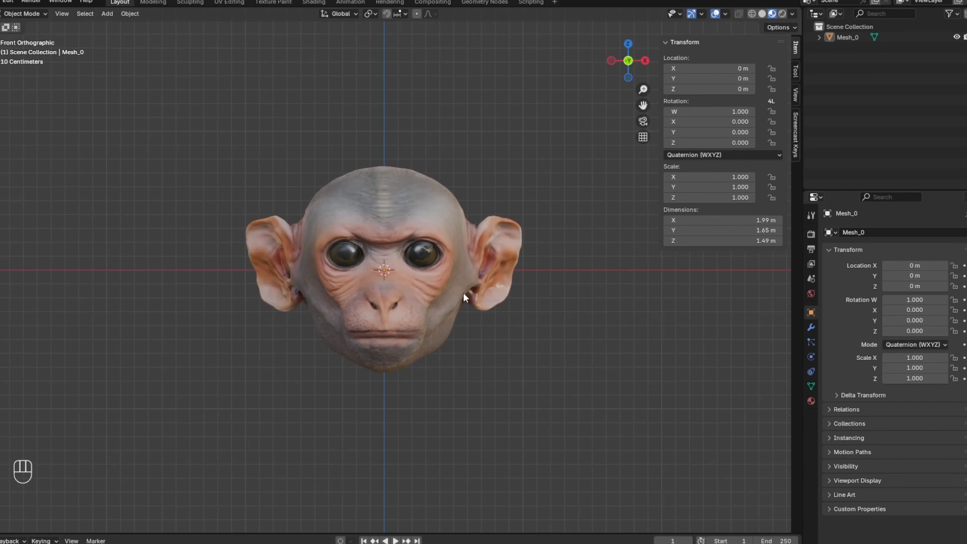
middle_click_drag(359, 318, 319, 354)
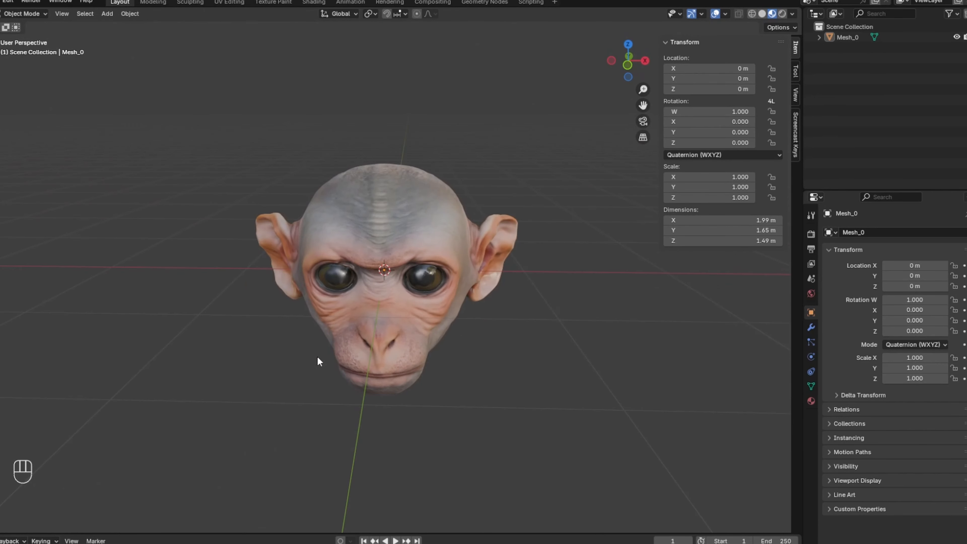
scroll(322, 337, "up", 3)
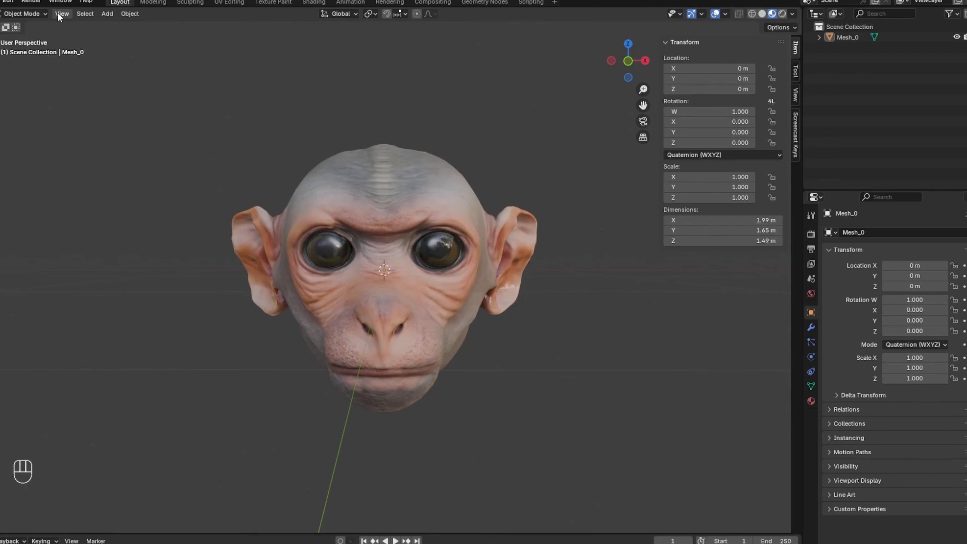
- Select the monkey head mesh and add an empty hair curves object to it
left_click(372, 174)
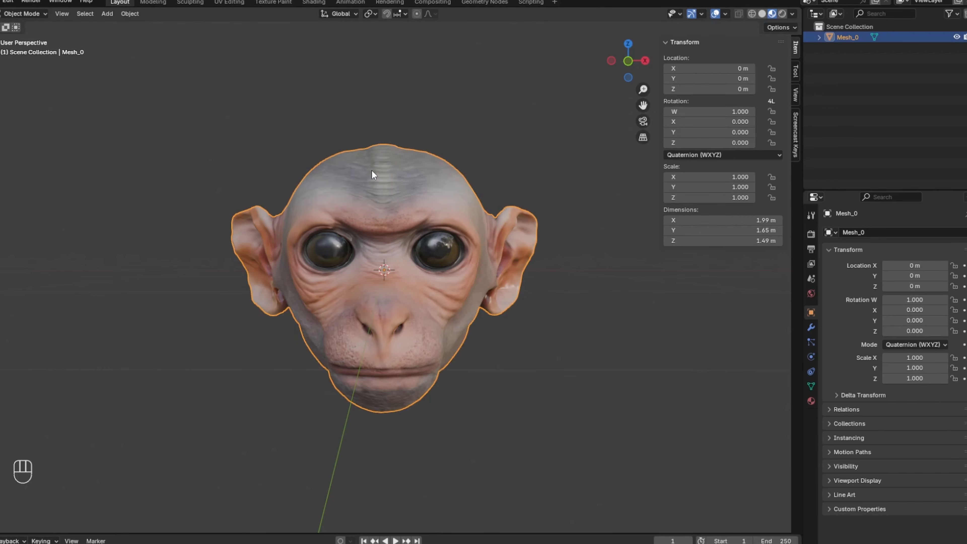
left_click(105, 14)
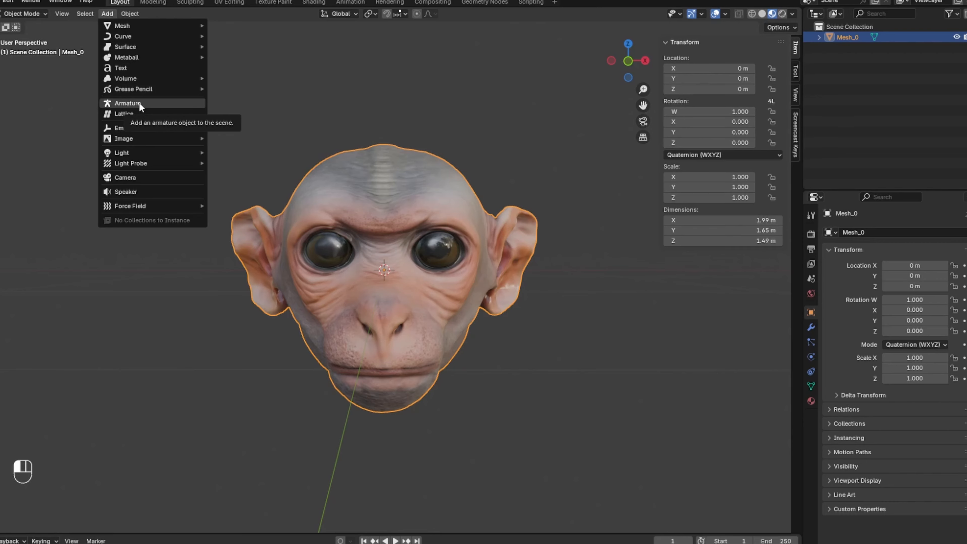
mouse_move(150, 36)
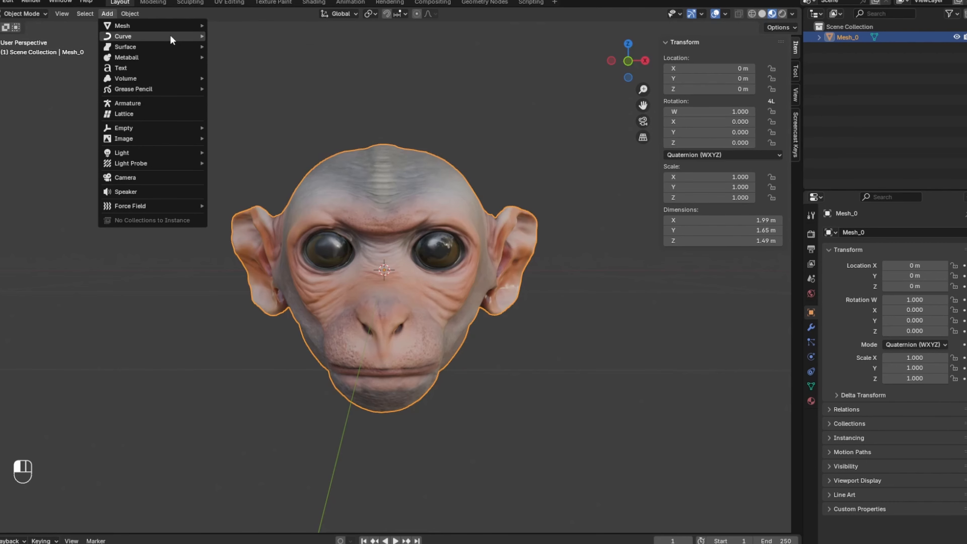
left_click(241, 96)
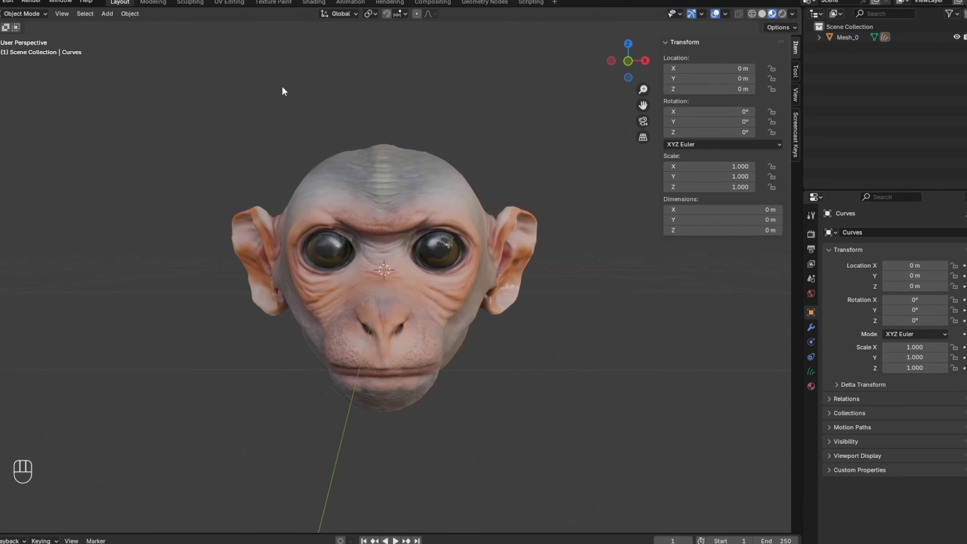
- Switch the empty hair curves to Sculpt Mode and enable X-axis symmetry
scroll(179, 147, "up", 1)
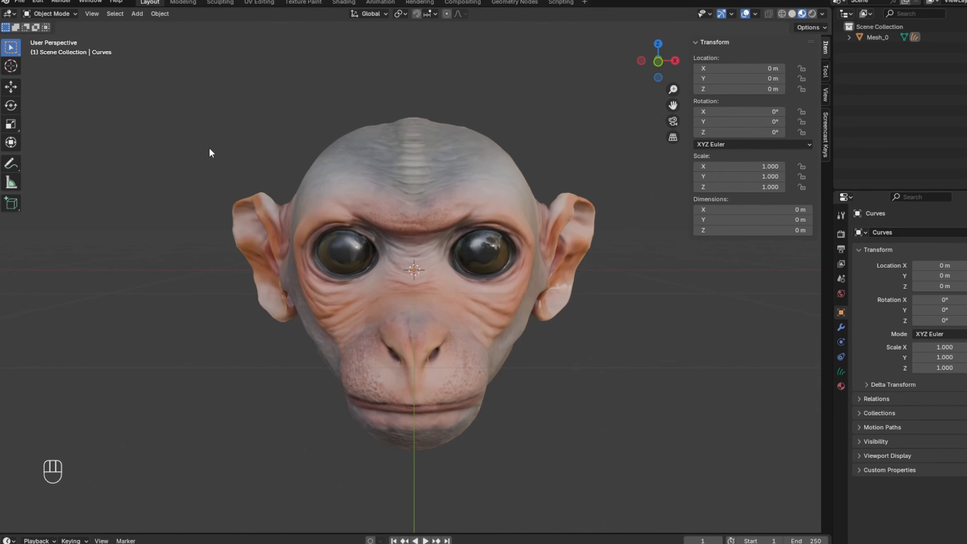
left_click(54, 14)
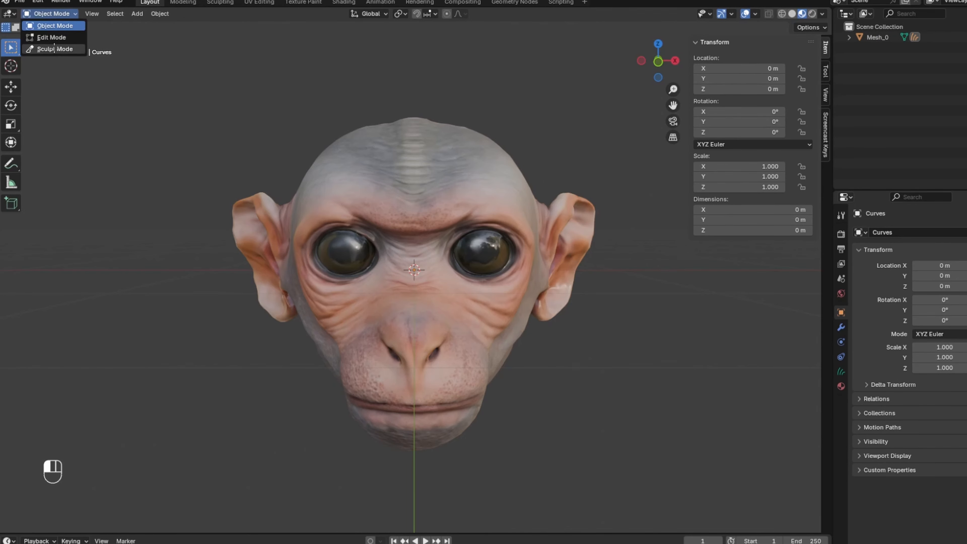
left_click(55, 48)
left_click(791, 27)
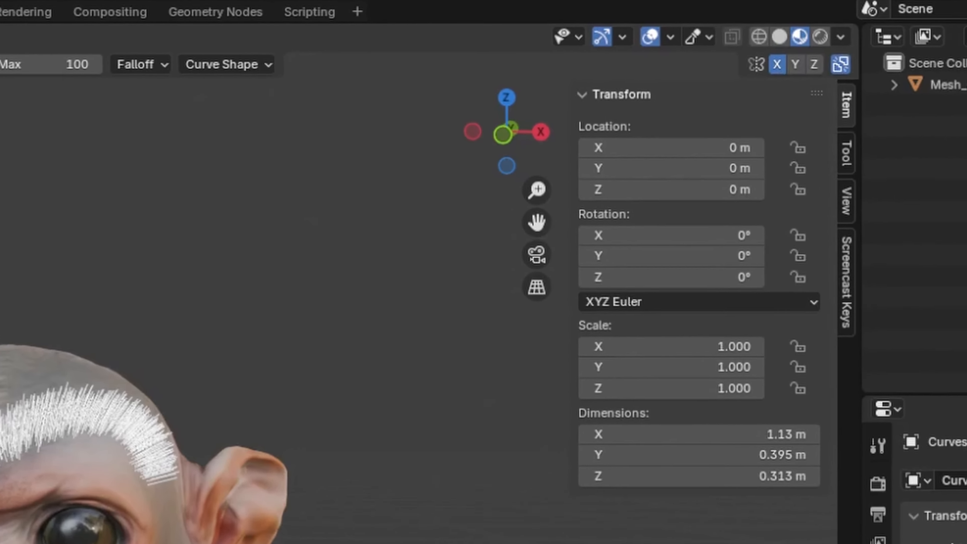
- Paint a mirrored band of hair with the Density brush around the face, along the brow, temples, cheeks and chin
middle_click_drag(99, 251, 149, 238)
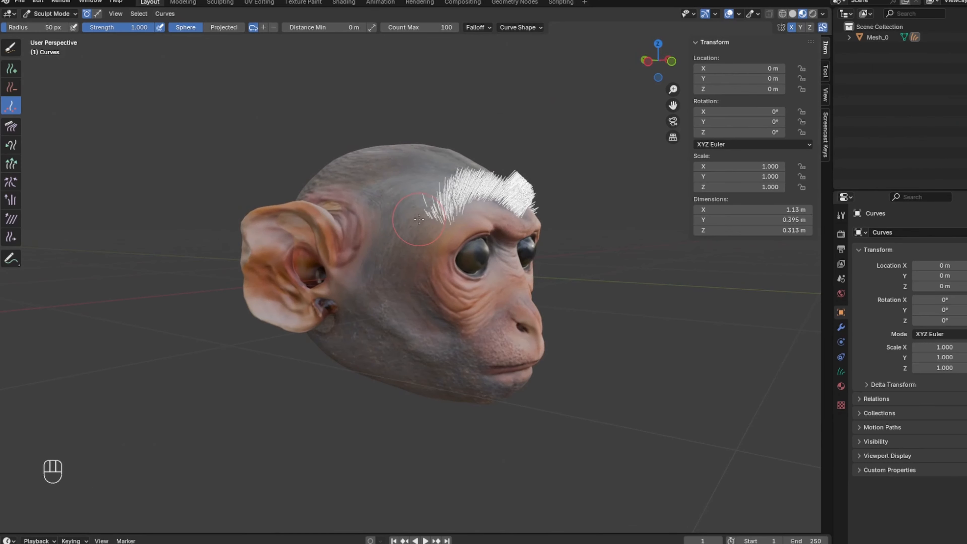
mouse_move(432, 219)
left_mouse_down()
mouse_move(402, 260)
mouse_move(417, 316)
mouse_move(453, 347)
mouse_move(485, 320)
mouse_move(467, 376)
left_mouse_up()
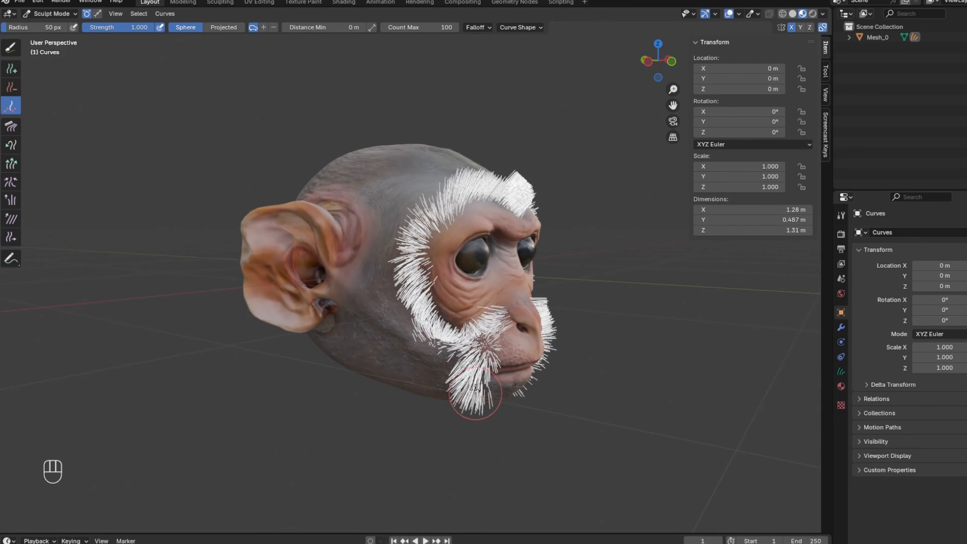
middle_click_drag(475, 393, 416, 320)
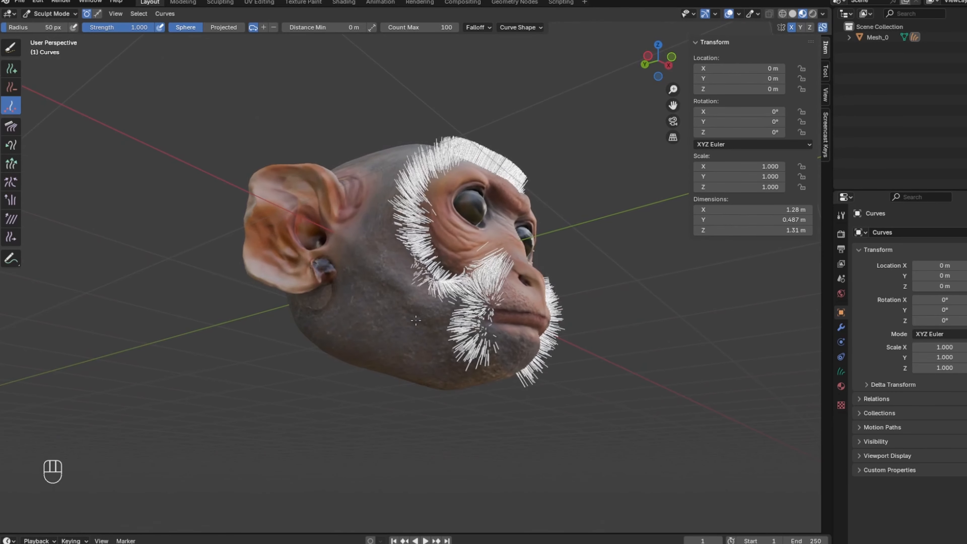
mouse_move(444, 310)
left_mouse_down()
mouse_move(430, 377)
mouse_move(476, 392)
mouse_move(518, 369)
mouse_move(521, 355)
left_mouse_up()
mouse_move(521, 355)
middle_mouse_down()
mouse_move(408, 330)
mouse_move(422, 269)
middle_mouse_up()
left_click_drag(422, 268, 417, 335)
mouse_move(417, 335)
middle_mouse_down()
mouse_move(448, 398)
mouse_move(413, 414)
mouse_move(355, 334)
mouse_move(381, 337)
mouse_move(327, 350)
mouse_move(438, 348)
middle_mouse_up()
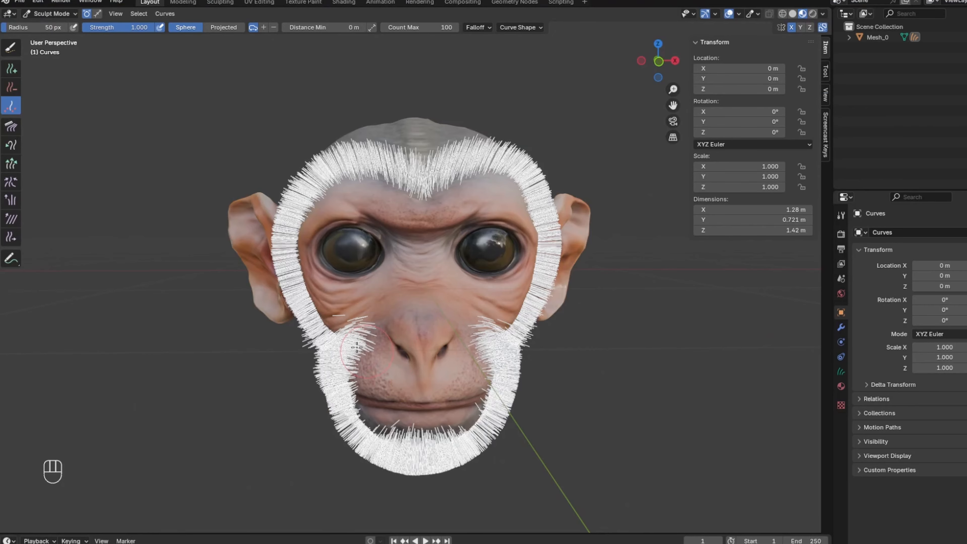
middle_click_drag(343, 332, 380, 331)
scroll(293, 331, "down", 2)
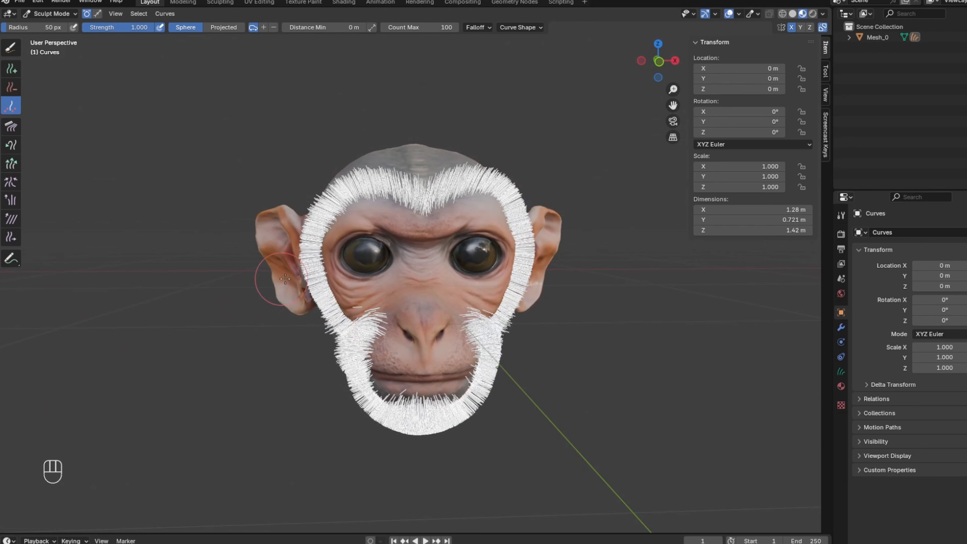
- Return to Object Mode, select the monkey head mesh and add a second empty hair curves object
left_click(63, 17)
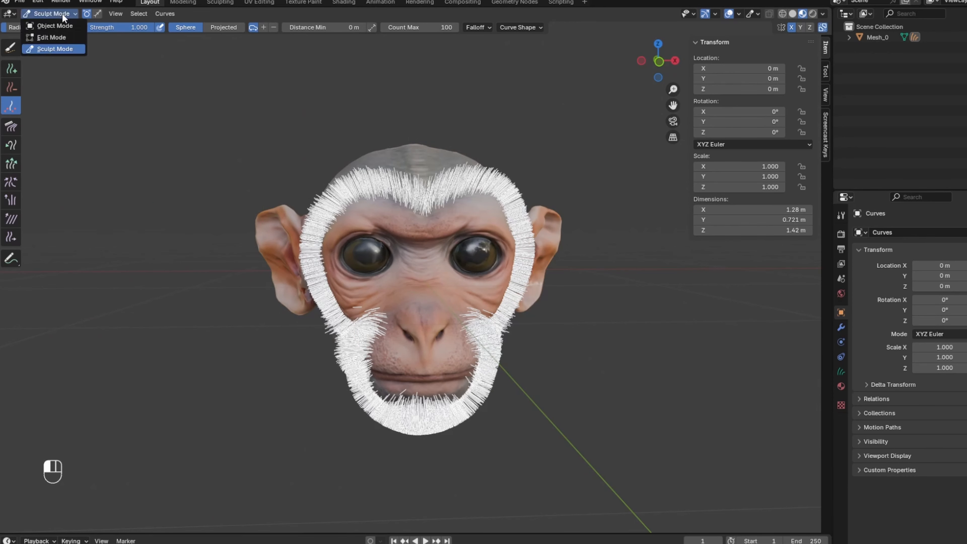
left_click(62, 14)
left_click(58, 24)
left_click(403, 159)
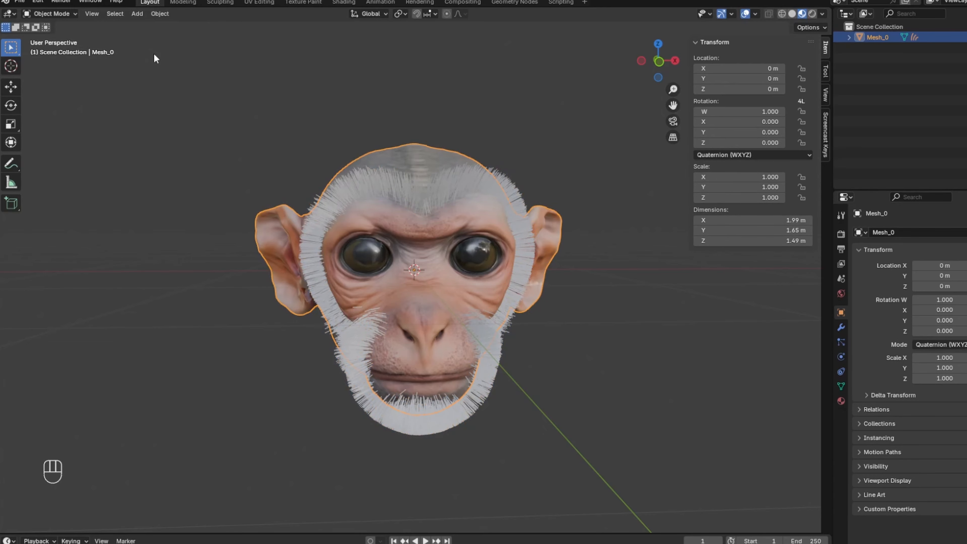
left_click(136, 13)
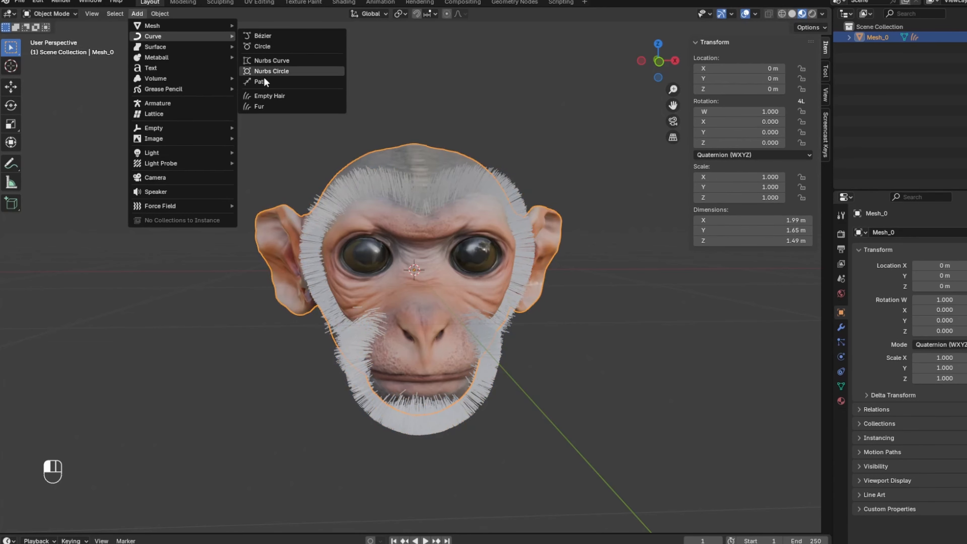
left_click(265, 98)
middle_click_drag(336, 203, 277, 234)
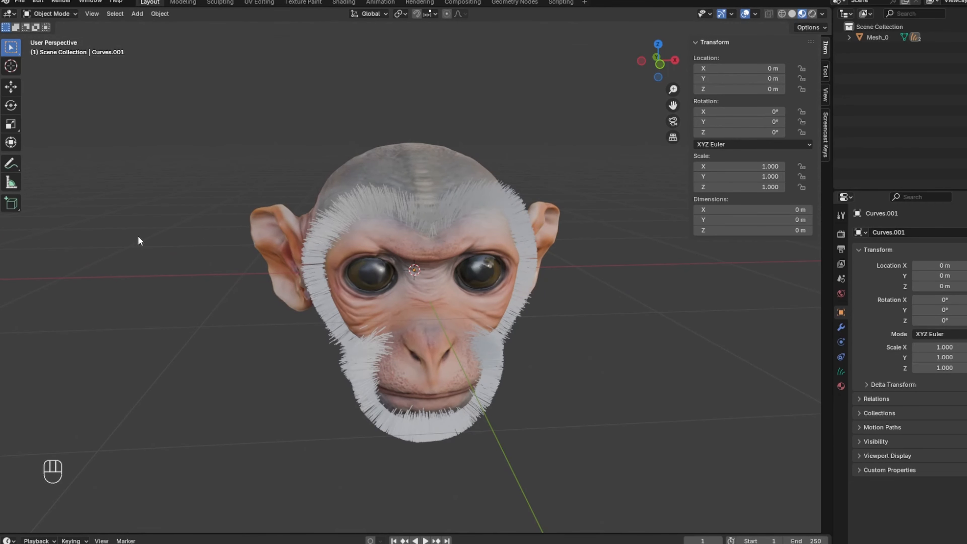
- Sculpt a second band of hair behind the first across the forehead, sides and underside of the head, and return to Object Mode
left_click(47, 15)
left_click(50, 44)
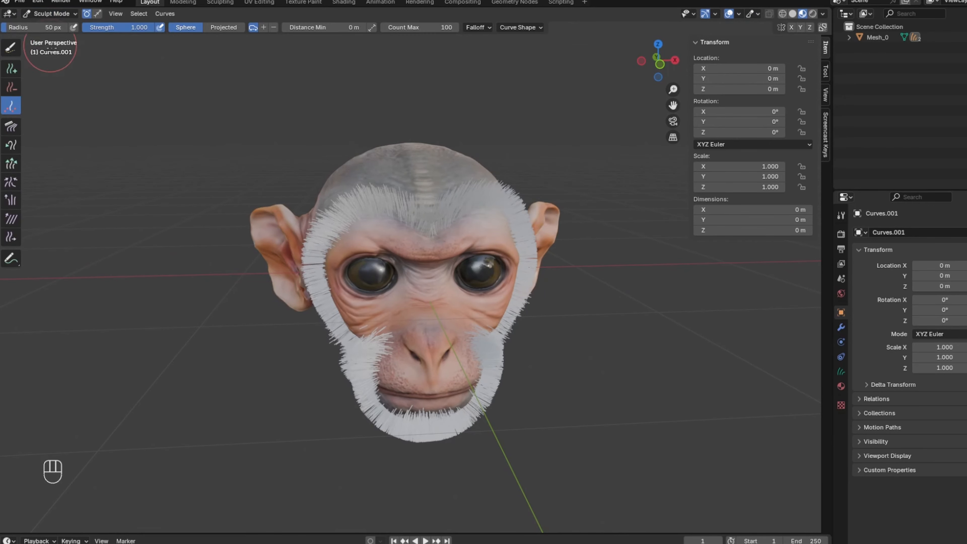
scroll(195, 190, "up", 4)
mouse_move(194, 215)
middle_mouse_down()
mouse_move(567, 134)
mouse_move(350, 266)
mouse_move(495, 248)
mouse_move(380, 274)
mouse_move(421, 282)
mouse_move(287, 241)
middle_mouse_up()
scroll(479, 181, "down", 2)
scroll(287, 242, "down", 2)
scroll(287, 242, "up", 2)
left_click(40, 14)
left_click(67, 30)
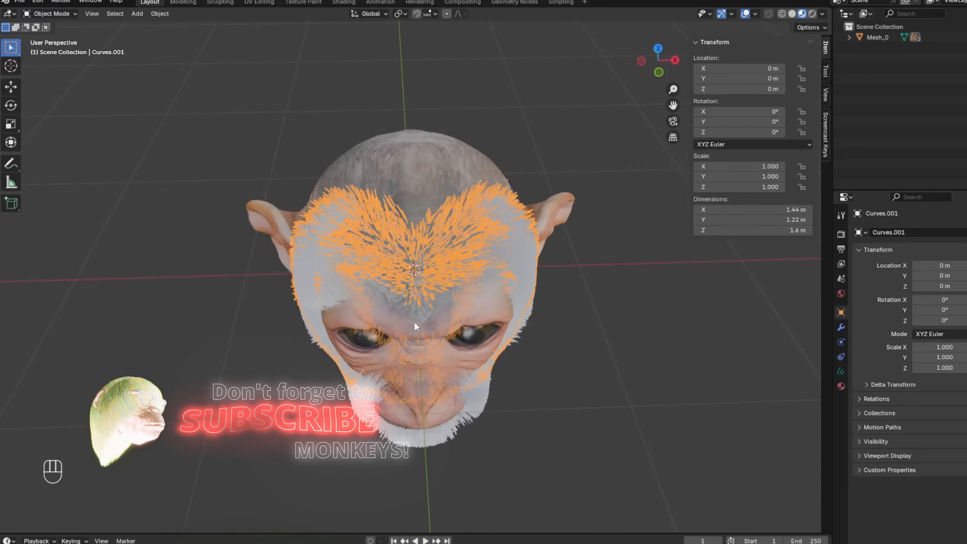
- Expand the head's hierarchy, select the monkey head mesh and add a third empty hair curves object to it
left_click(343, 251)
left_click(65, 14)
left_click(137, 14)
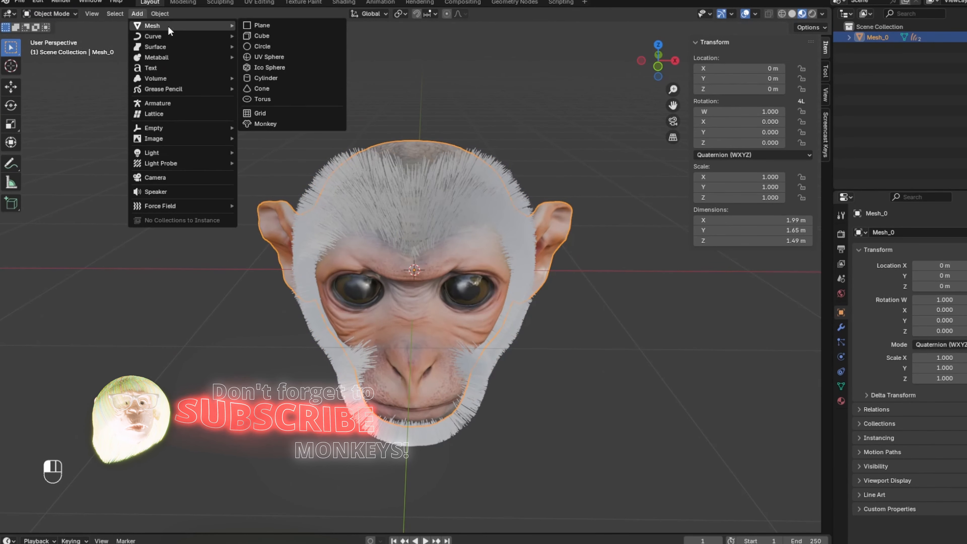
left_click(848, 37)
left_click(887, 58)
left_click(878, 37)
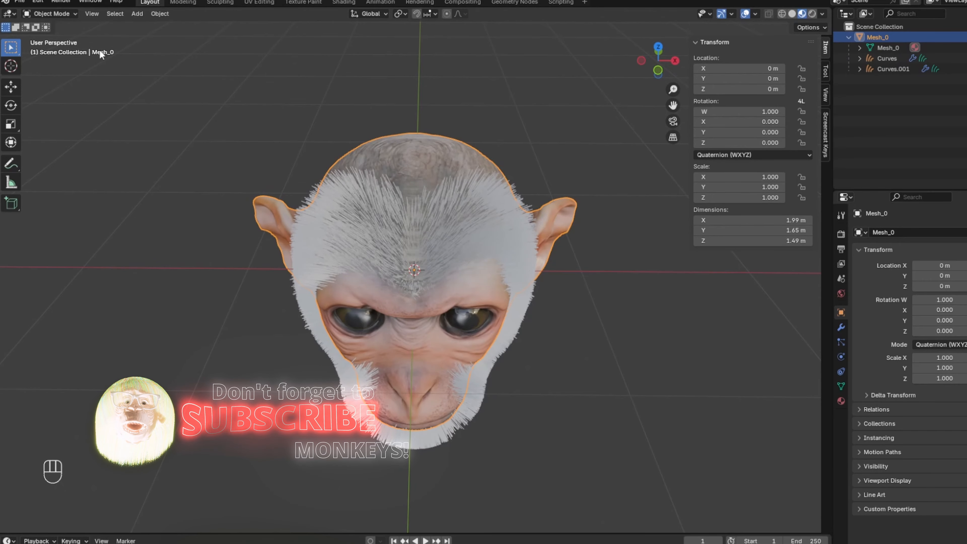
left_click(137, 14)
mouse_move(172, 27)
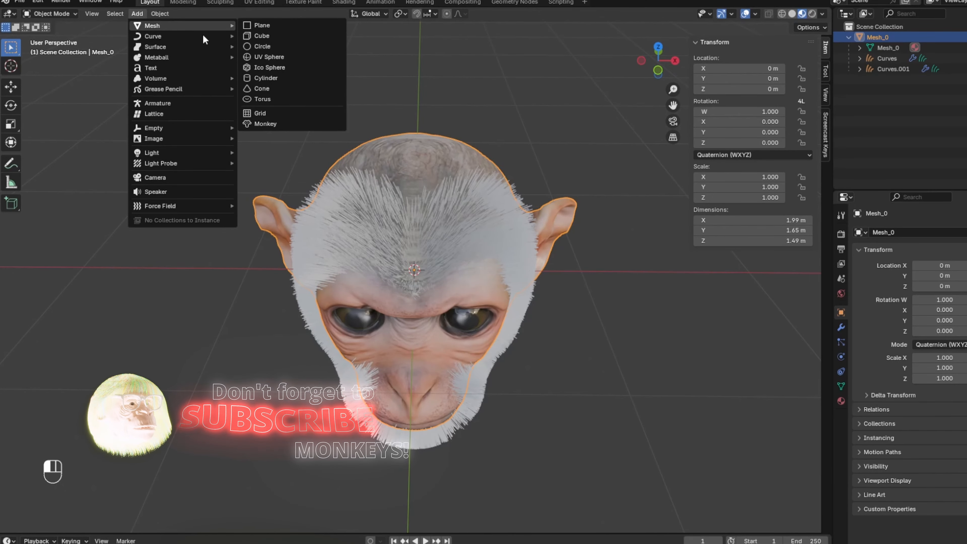
mouse_move(205, 36)
left_click(317, 95)
middle_click_drag(317, 95, 323, 196)
- Put the third hair curves object in Sculpt Mode with the Density brush, undo the one-sided trial stroke and enable X-axis symmetry
left_click(71, 14)
left_click(54, 48)
middle_click_drag(343, 228, 319, 168)
left_click(11, 106)
left_click_drag(476, 206, 409, 233)
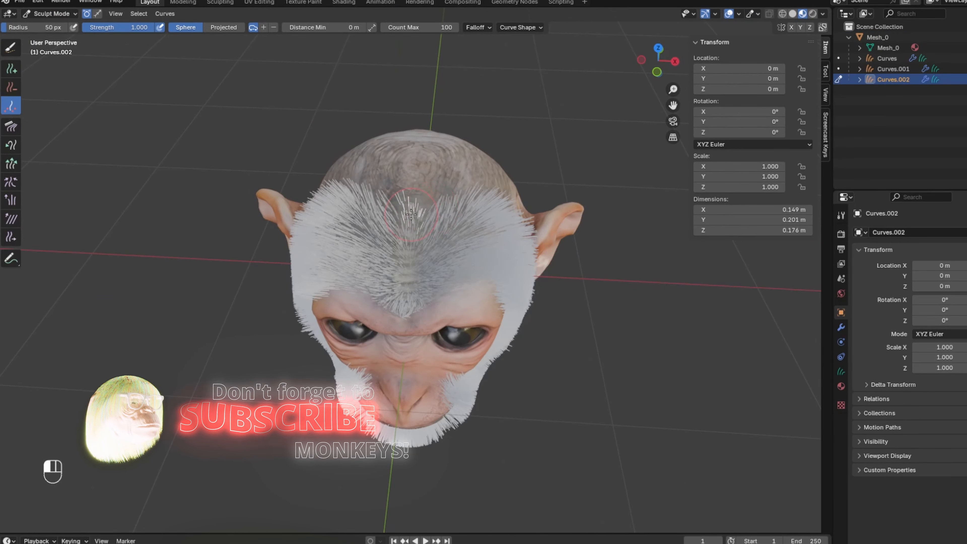
key("ctrl+z")
left_click(791, 28)
- Paint mirrored hair over the crown, behind the ears and across the back of the head, resizing the brush to fill the area
left_click_drag(480, 207, 408, 210)
middle_click_drag(406, 210, 423, 144)
left_click_drag(423, 145, 516, 288)
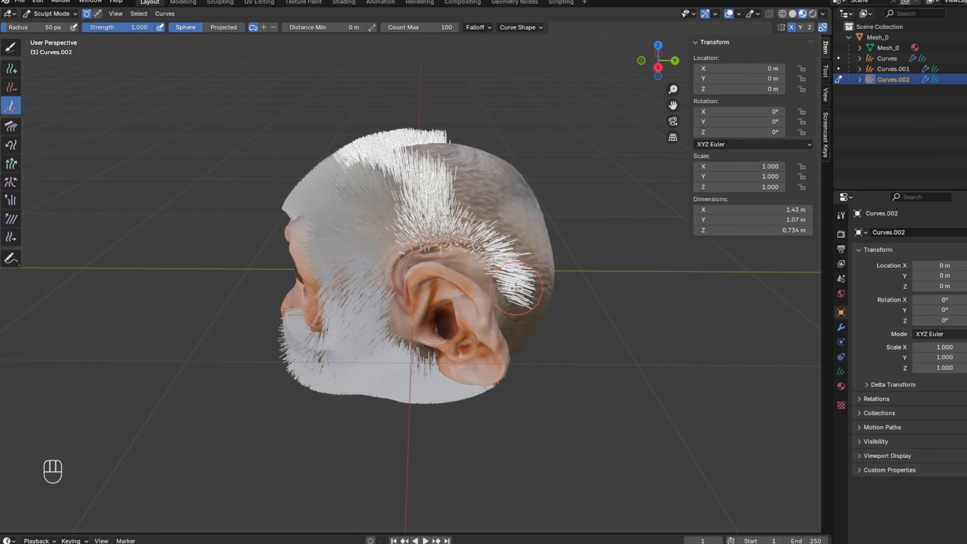
middle_click_drag(516, 288, 430, 343)
mouse_move(419, 214)
left_mouse_down()
mouse_move(403, 278)
mouse_move(415, 343)
left_mouse_up()
key("f")
left_click(423, 312)
left_click_drag(422, 305, 465, 331)
mouse_move(464, 332)
middle_mouse_down()
mouse_move(463, 321)
mouse_move(482, 383)
middle_mouse_up()
- Return to Object Mode and add a point light to the scene
left_click(51, 13)
left_click(49, 23)
left_click(137, 14)
left_click(260, 148)
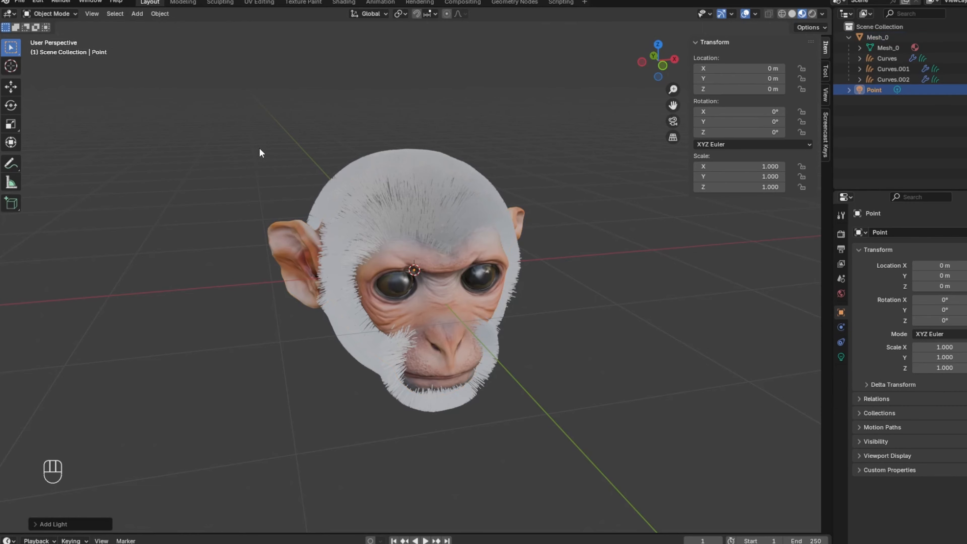
scroll(214, 161, "up", 3)
scroll(205, 163, "down", 1)
scroll(205, 163, "down", 1)
- Give the hair band around the face a new material with an orange base color (hue 0.054, saturation 0.961, value 0.801)
left_click(520, 308)
left_click(841, 386)
left_click(899, 280)
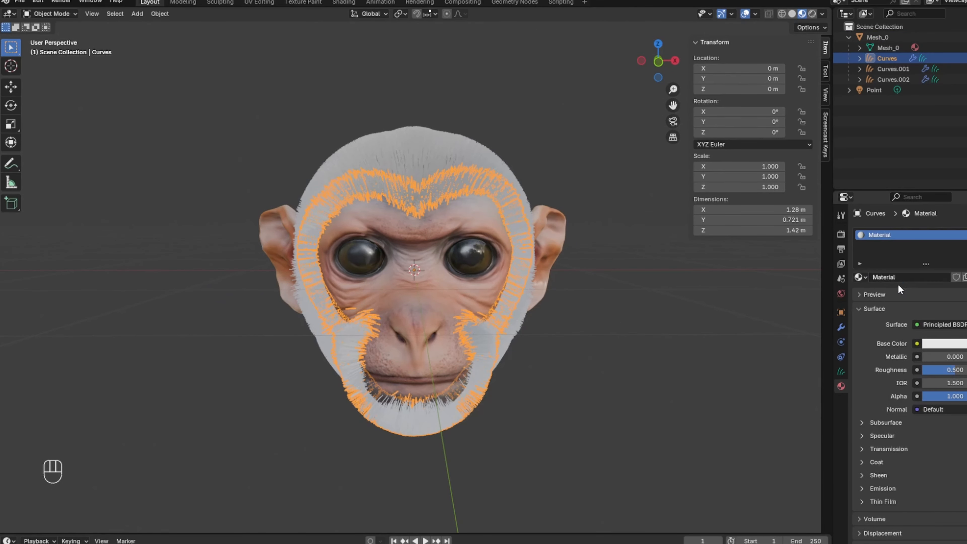
left_click(943, 343)
left_click(653, 411)
left_click(943, 344)
mouse_move(899, 253)
left_mouse_down()
mouse_move(899, 244)
mouse_move(906, 255)
left_mouse_up()
middle_click_drag(568, 438, 584, 429)
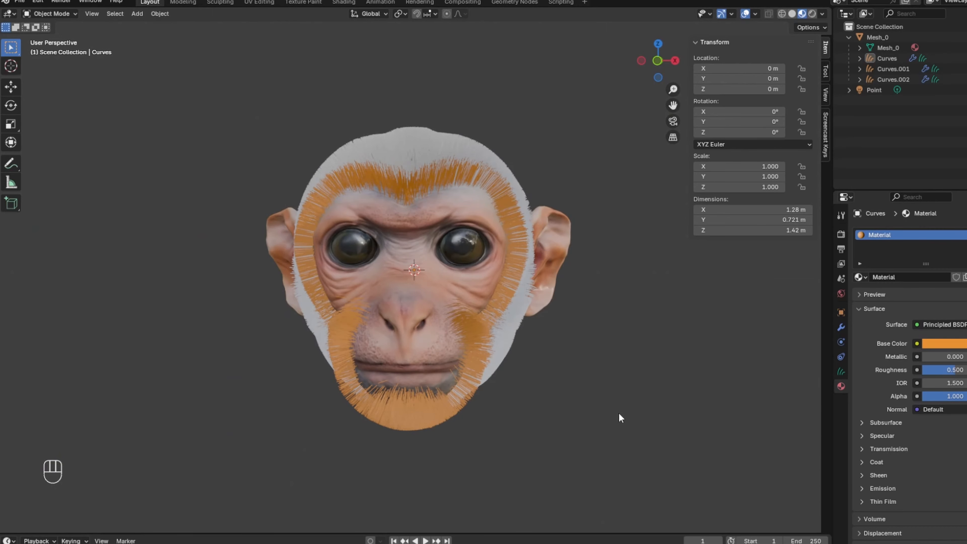
- Darken the face-framing hair's base color to a value of 0.302 and desaturate it to a muted tan brown
left_click(923, 342)
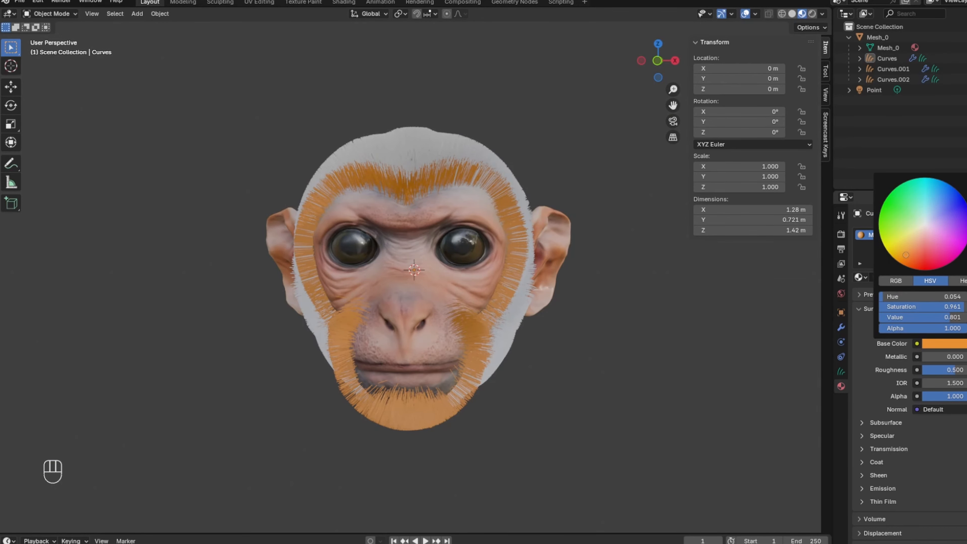
left_click_drag(921, 316, 905, 317)
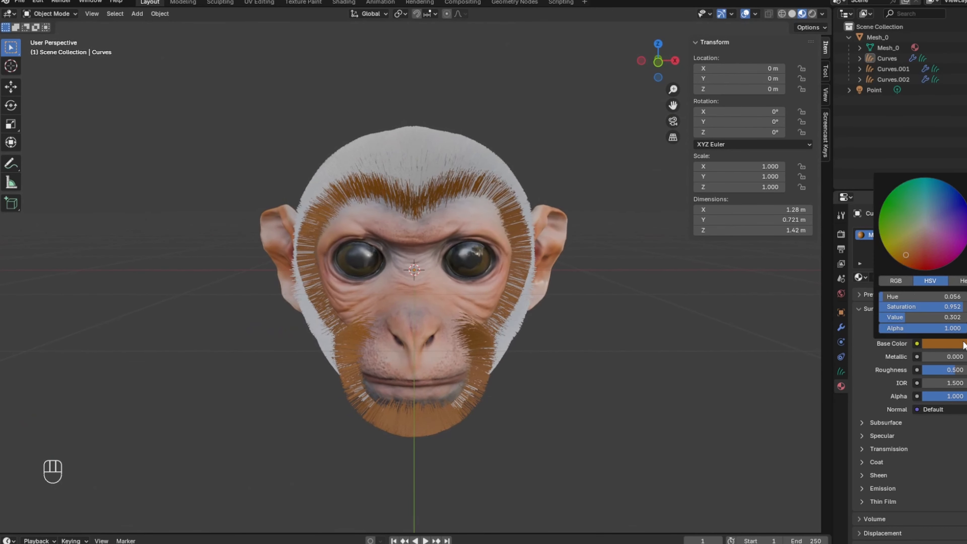
mouse_move(905, 255)
left_mouse_down()
mouse_move(920, 233)
mouse_move(914, 244)
left_mouse_up()
middle_click_drag(609, 392, 541, 393)
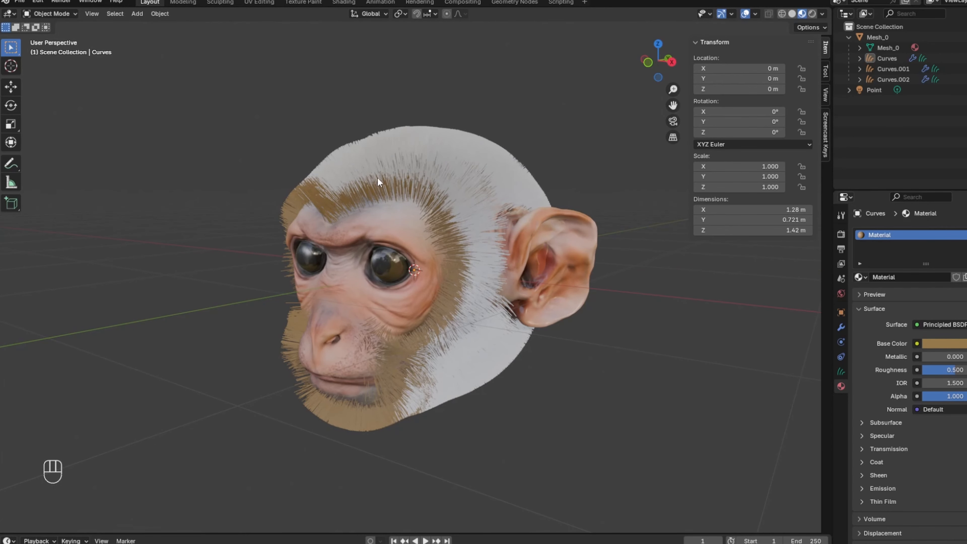
- Assign a new material to the second hair band and set its base color to a golden orange-brown
left_click(368, 170)
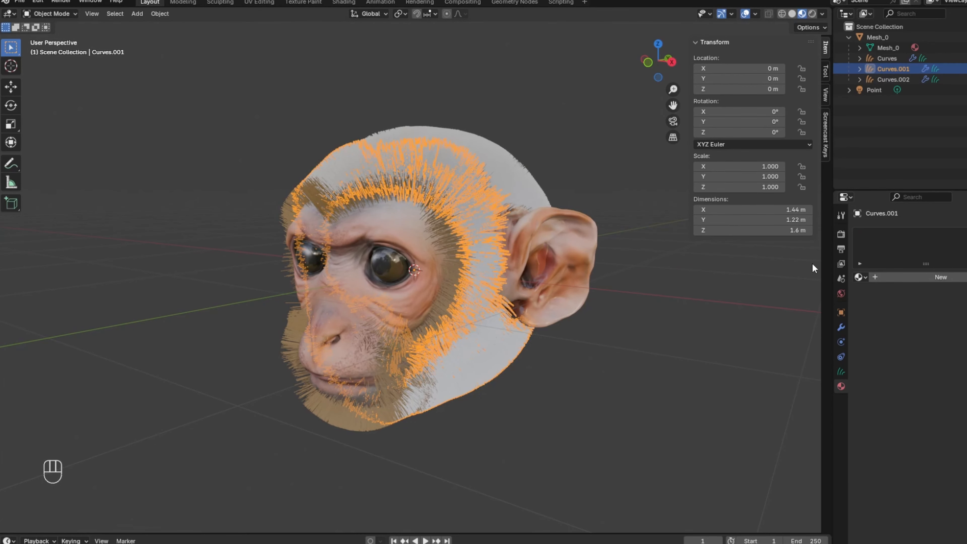
left_click(911, 276)
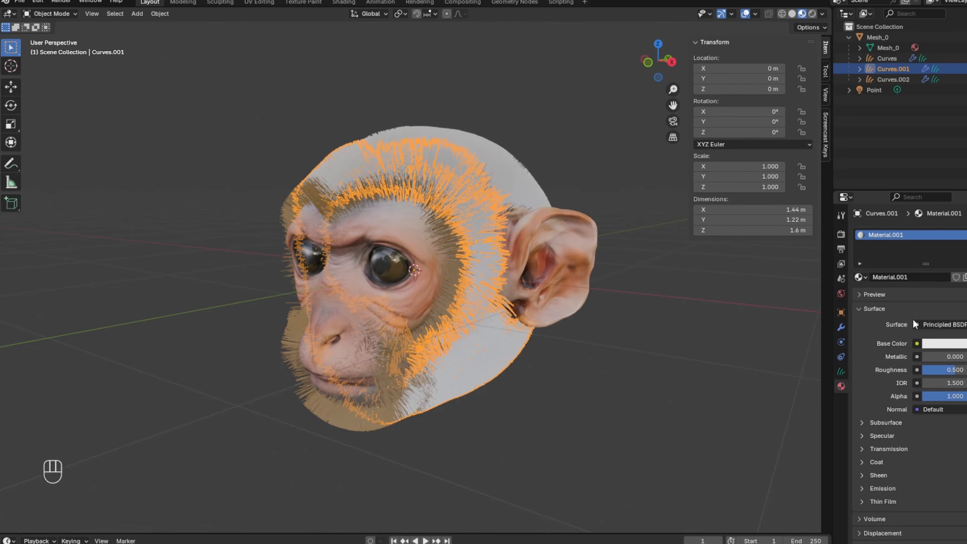
left_click(925, 344)
middle_click_drag(514, 369, 553, 359)
left_click(951, 345)
left_click_drag(922, 221, 909, 252)
left_click(529, 397)
middle_click_drag(529, 397, 609, 419)
left_click(964, 344)
left_click_drag(961, 198, 961, 221)
middle_click_drag(533, 415, 637, 402)
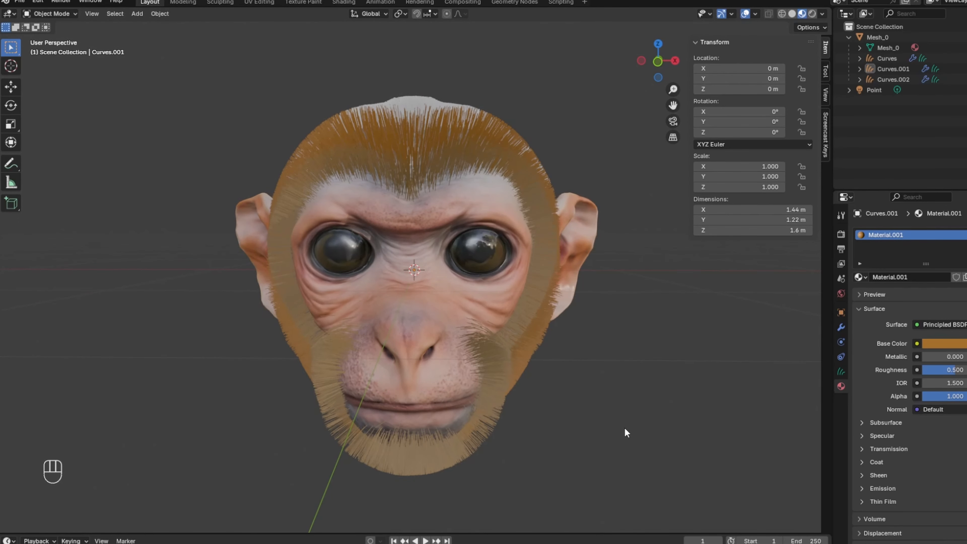
- Assign a new material to the hair on the crown and back of the head and set its base color to dark reddish brown
middle_click_drag(626, 432, 596, 274)
left_click(595, 352)
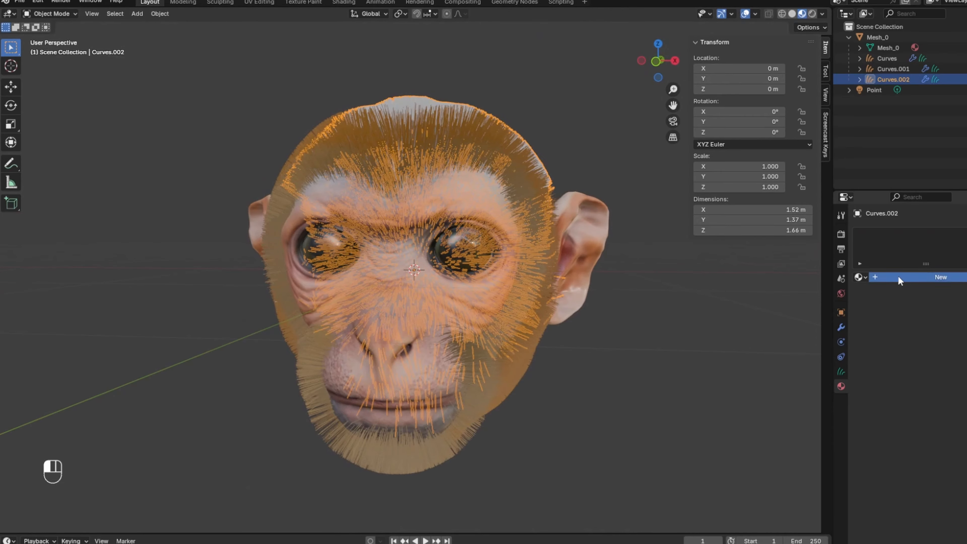
left_click(940, 277)
left_click(943, 349)
left_click(922, 232)
middle_click_drag(666, 285, 552, 286)
left_click(961, 344)
left_click_drag(925, 221, 925, 267)
scroll(574, 467, "down", 3)
- Select the monkey head mesh in Object Mode and add a fourth empty hair curves object to it
middle_click_drag(574, 466, 462, 303)
left_click(462, 303)
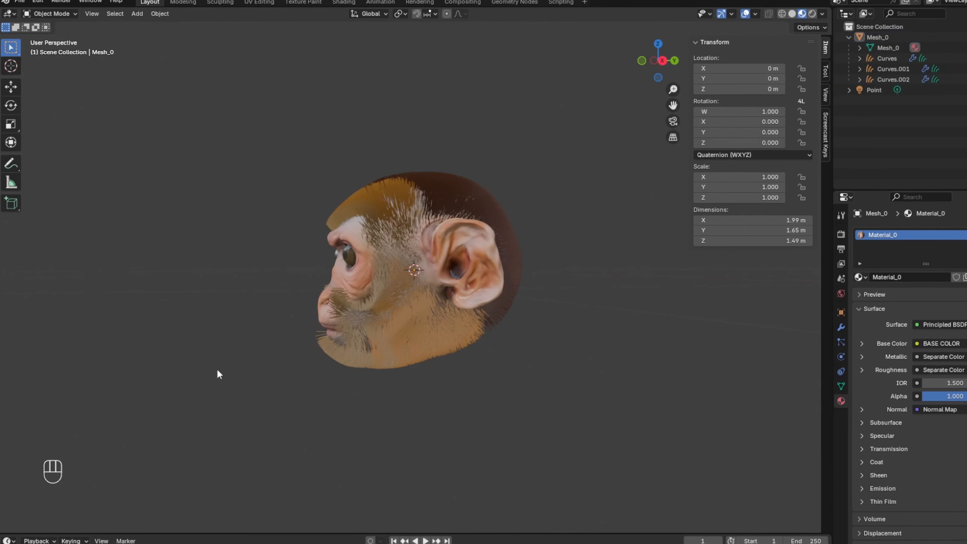
mouse_move(216, 372)
middle_mouse_down()
mouse_move(320, 378)
mouse_move(175, 373)
mouse_move(231, 376)
middle_mouse_up()
scroll(232, 377, "up", 2)
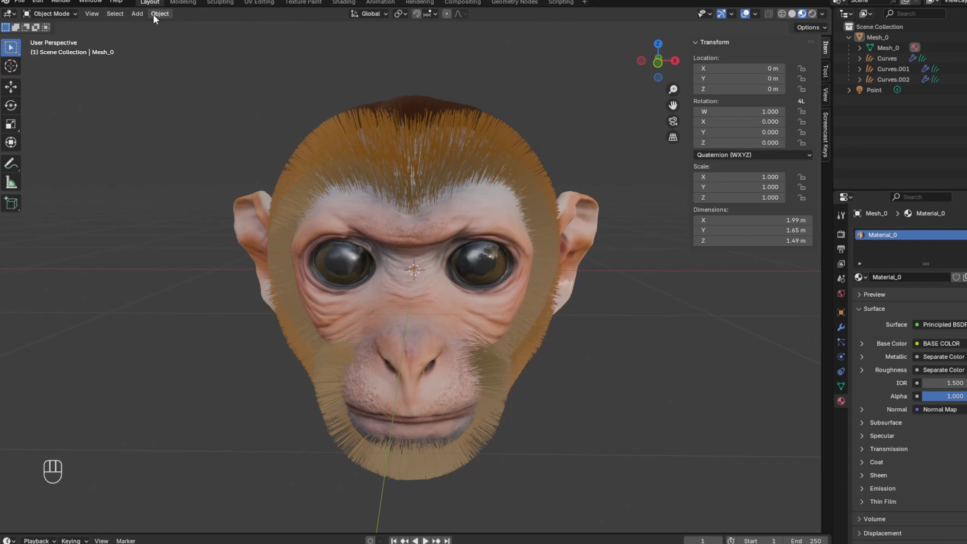
left_click(61, 17)
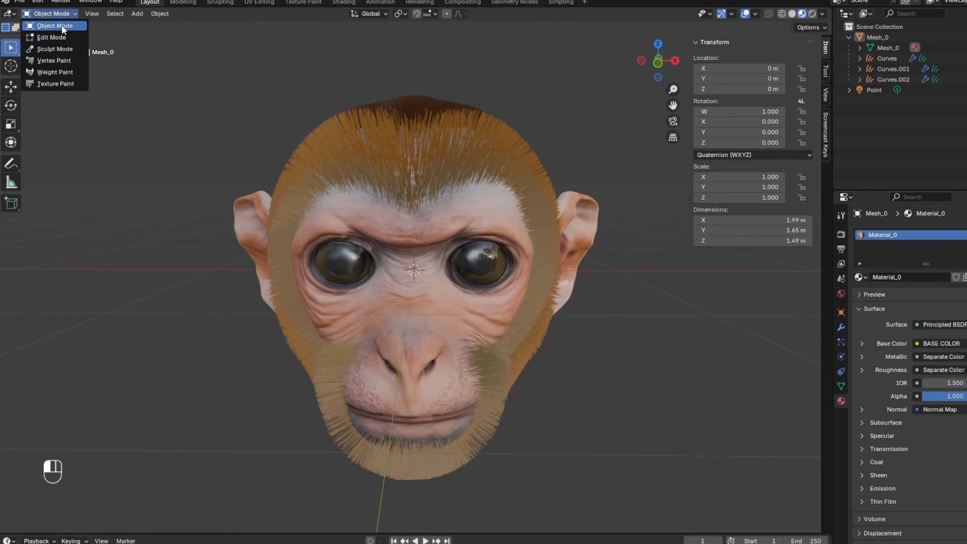
left_click(62, 28)
left_click(404, 266)
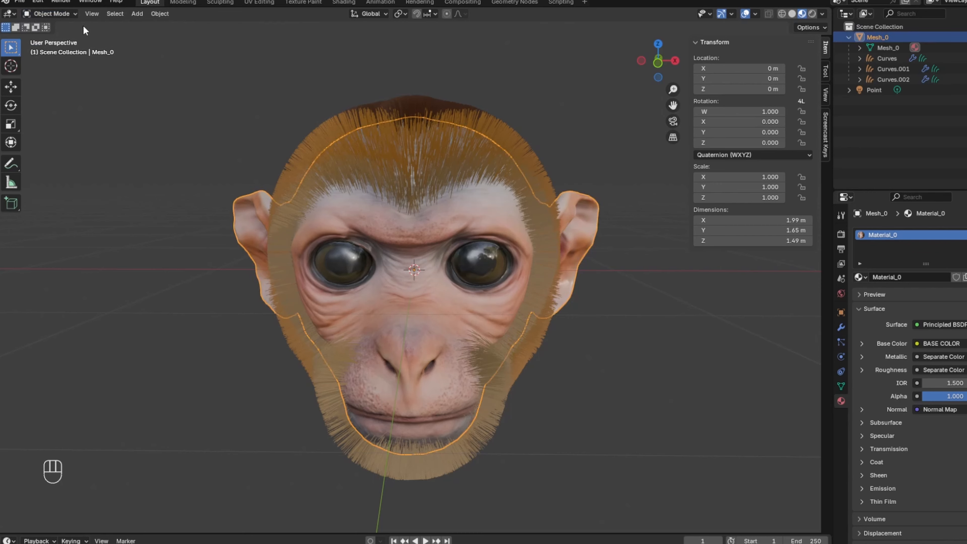
left_click(137, 14)
mouse_move(182, 36)
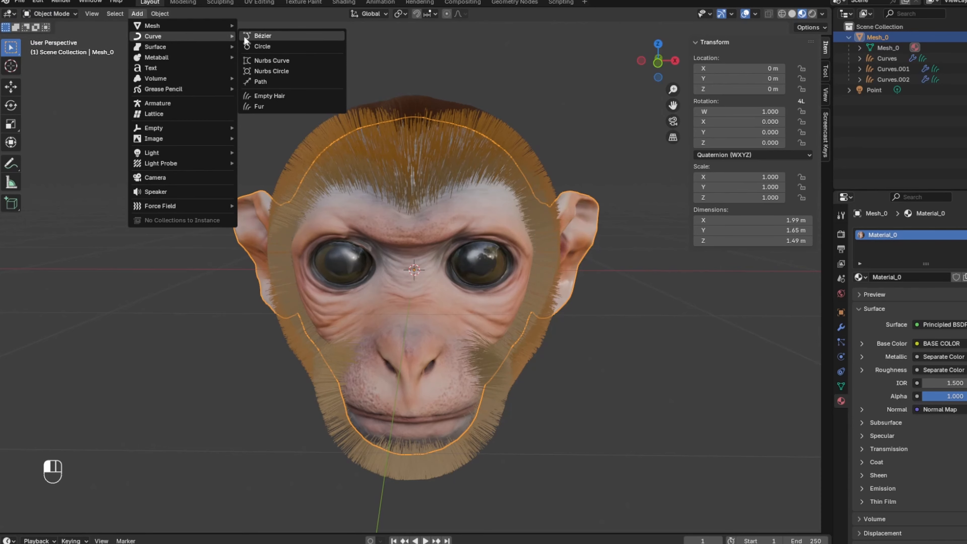
left_click(260, 96)
middle_click_drag(251, 148, 255, 170)
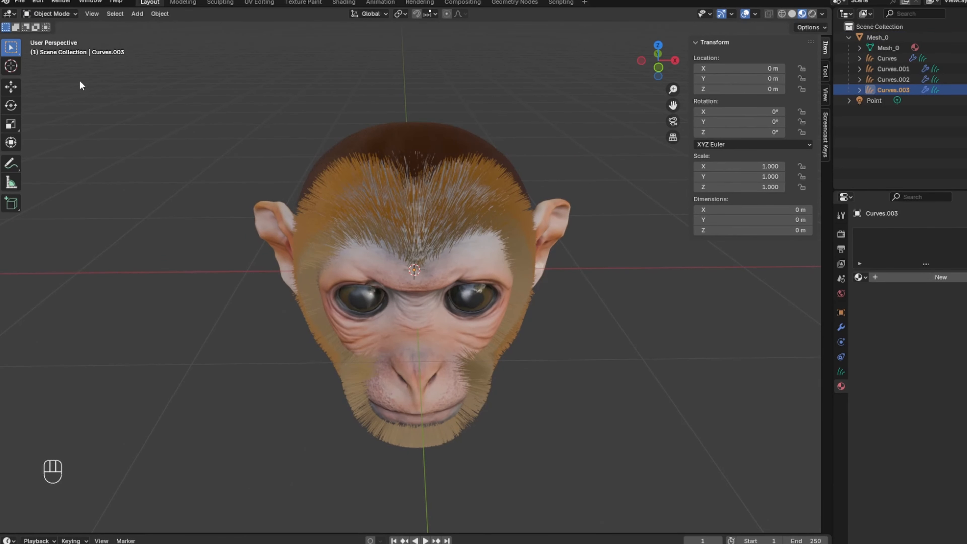
- Sculpt the new hair curves with a 73 px Add brush, placing long strands above the forehead and at an ear
left_click(52, 14)
left_click(51, 47)
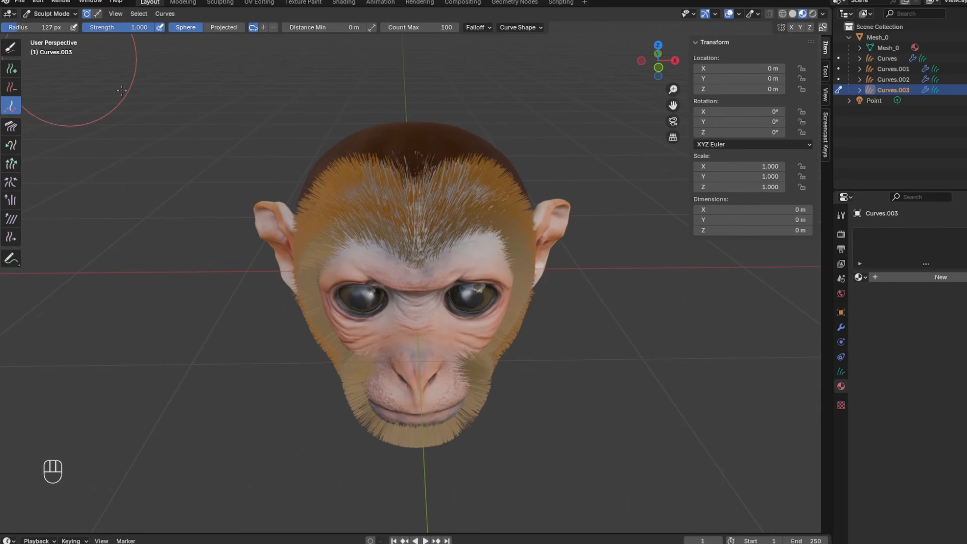
left_click_drag(38, 28, 31, 27)
mouse_move(343, 172)
middle_mouse_down()
mouse_move(213, 164)
mouse_move(343, 168)
middle_mouse_up()
left_click(521, 27)
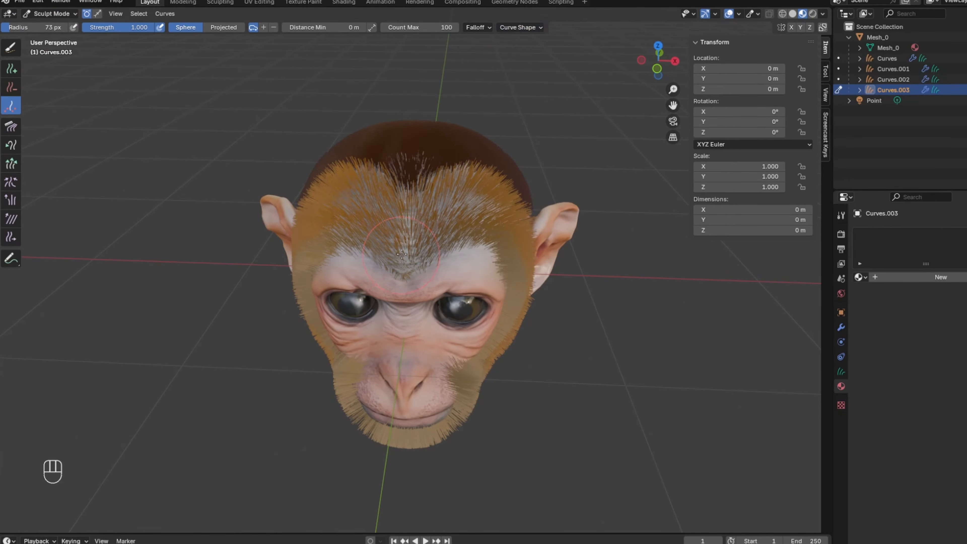
middle_click_drag(457, 133, 457, 172)
left_click_drag(415, 214, 411, 121)
mouse_move(430, 229)
middle_mouse_down()
mouse_move(340, 219)
mouse_move(510, 38)
middle_mouse_up()
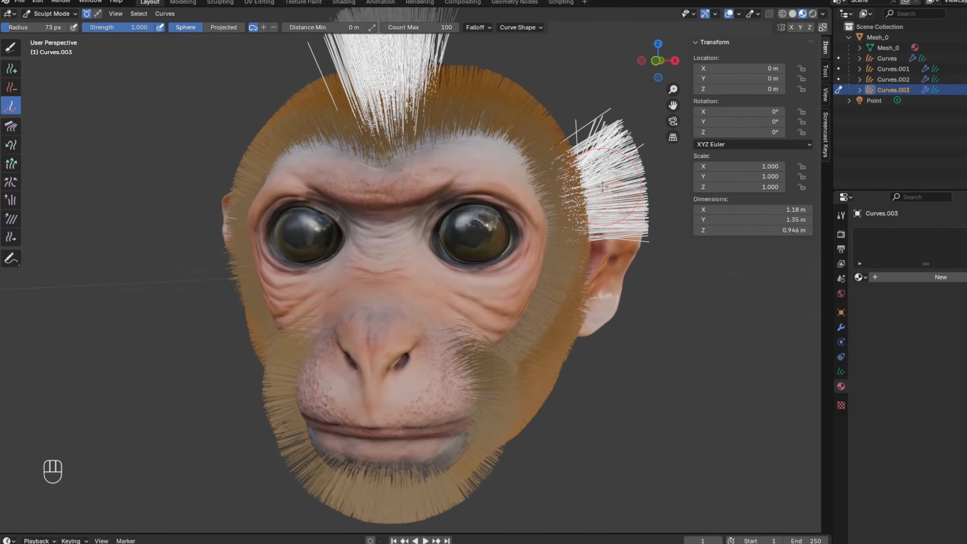
- Undo the last hair stroke and add tufts beside both ears and on the cheeks
key("ctrl+z")
middle_click_drag(438, 153, 282, 189)
left_click_drag(282, 171, 328, 205)
middle_click_drag(327, 205, 227, 183)
- Comb the ear and cheek tufts outward from the head with the Comb brush at a 170 px radius
left_click(10, 126)
left_click(11, 164)
middle_click_drag(163, 172, 95, 172)
left_click(11, 126)
left_click_drag(214, 163, 60, 144)
middle_click_drag(60, 144, 213, 152)
scroll(214, 152, "up", 3)
left_click_drag(213, 152, 152, 164)
scroll(200, 199, "down", 4)
middle_click_drag(419, 182, 167, 210)
left_click_drag(563, 190, 582, 210)
middle_click_drag(582, 211, 511, 239)
scroll(512, 239, "down", 3)
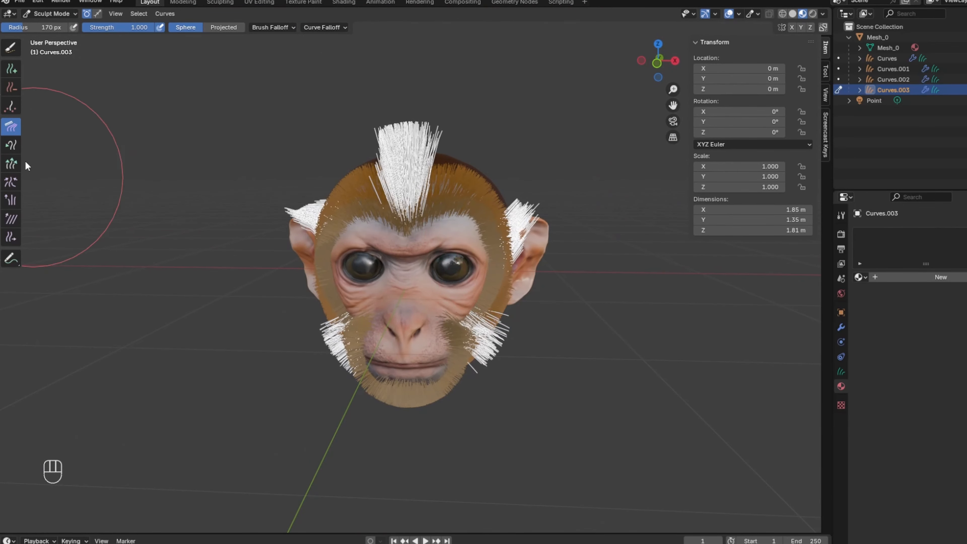
middle_click_drag(153, 171, 500, 194)
mouse_move(506, 229)
left_mouse_down()
mouse_move(520, 254)
mouse_move(559, 232)
left_mouse_up()
middle_click_drag(559, 232, 588, 269)
- Shorten the crown tuft with the Grow/Shrink brush and return to Object Mode
left_click(11, 164)
left_click(183, 28)
left_click_drag(406, 96, 407, 125)
scroll(384, 328, "down", 1)
scroll(246, 337, "up", 1)
middle_click_drag(383, 328, 193, 341)
scroll(192, 341, "down", 1)
left_click(69, 17)
left_click(50, 29)
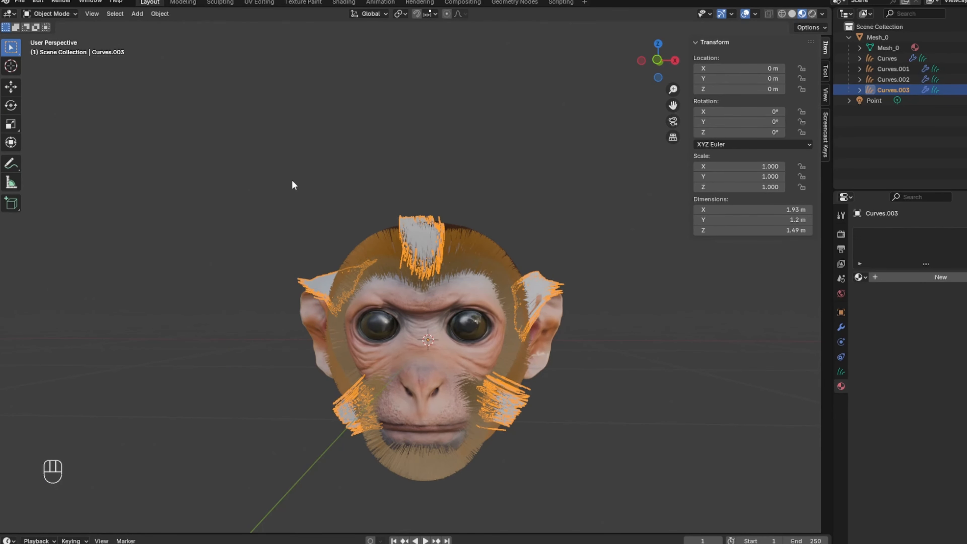
- Start an Alembic (.abc) export for the face-framing hair curves with Desktop as the destination folder
left_click(20, 2)
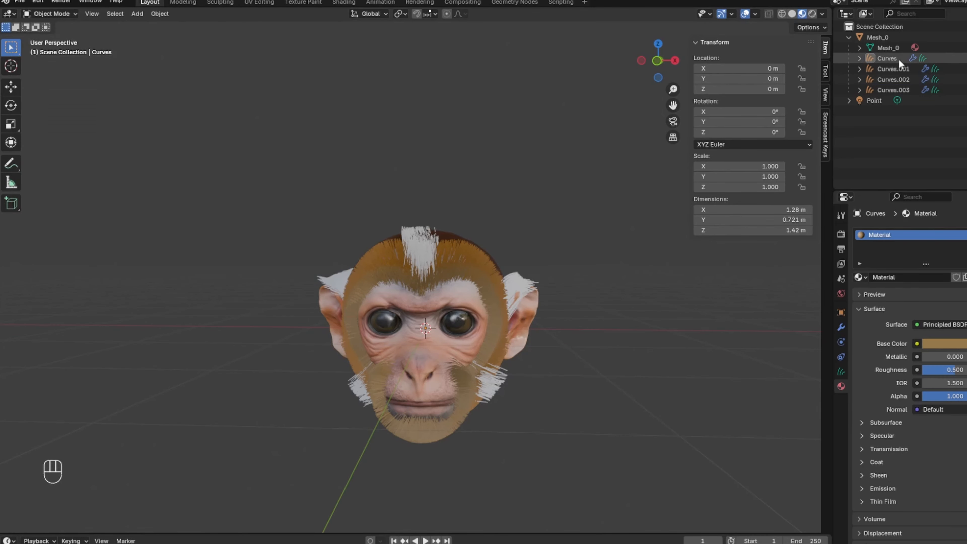
left_click(898, 58)
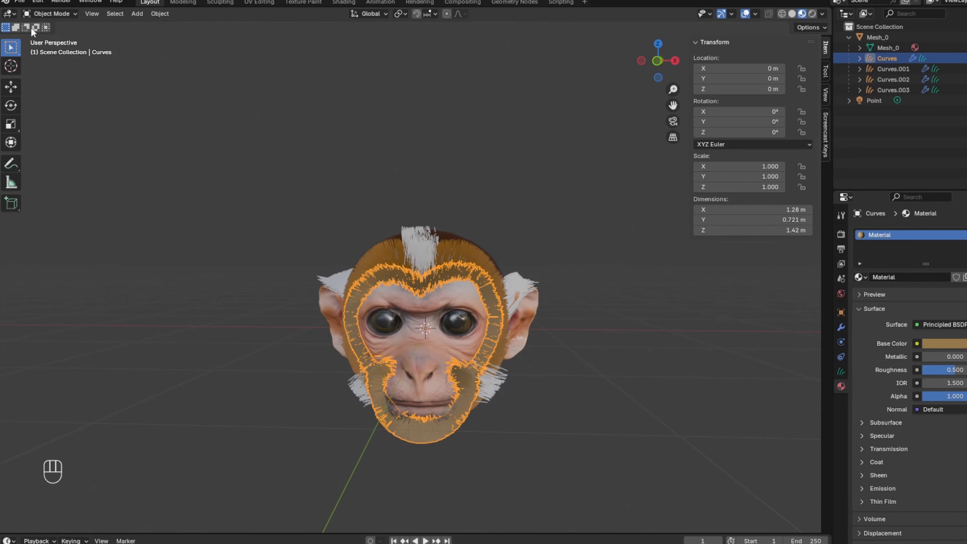
left_click(19, 1)
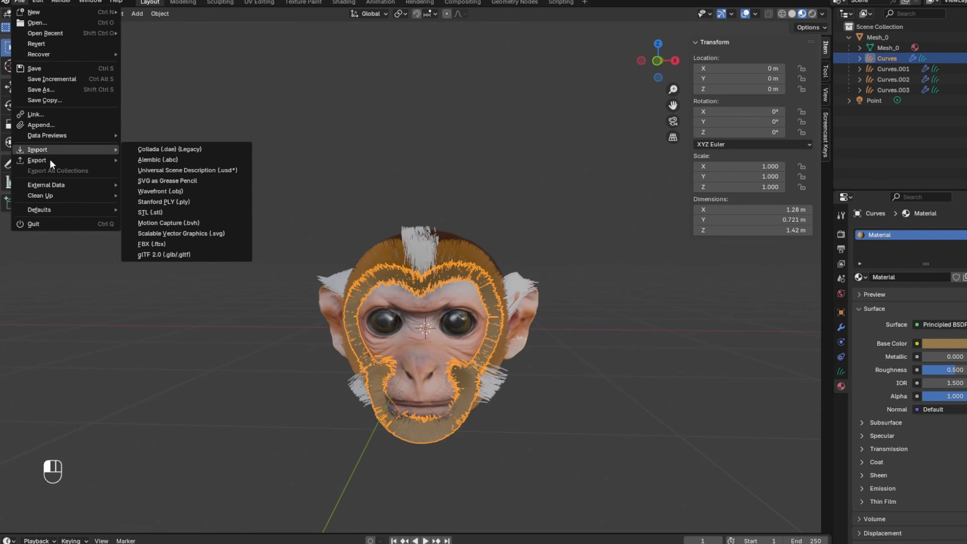
mouse_move(50, 159)
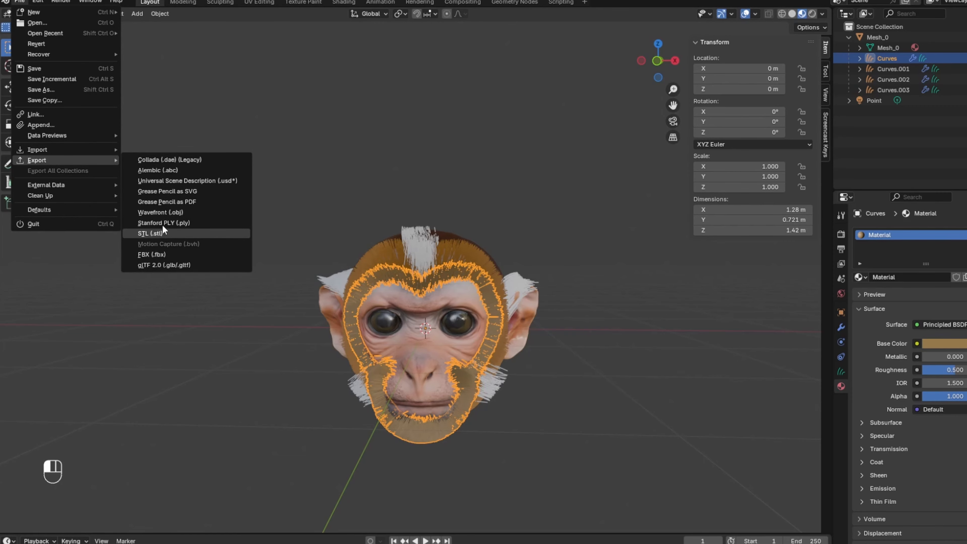
left_click(169, 170)
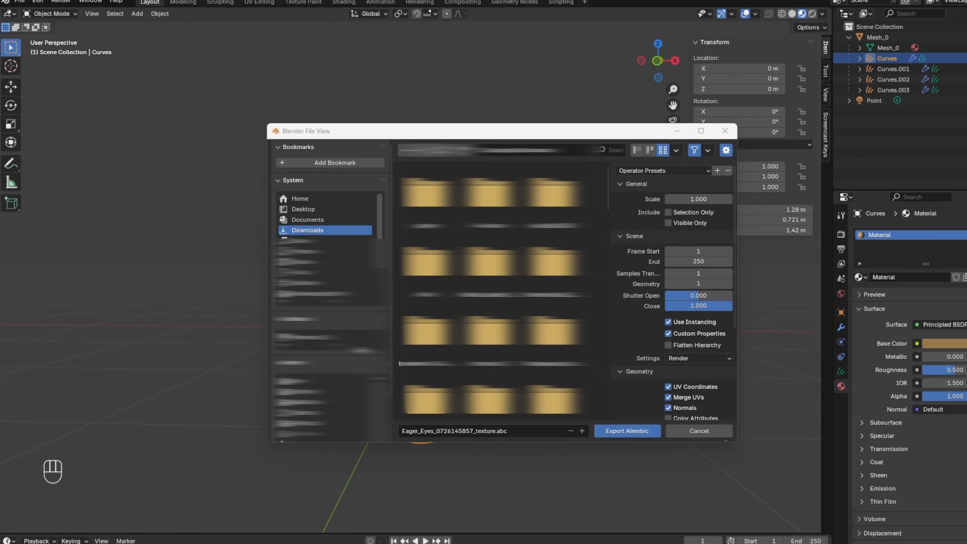
left_click(301, 207)
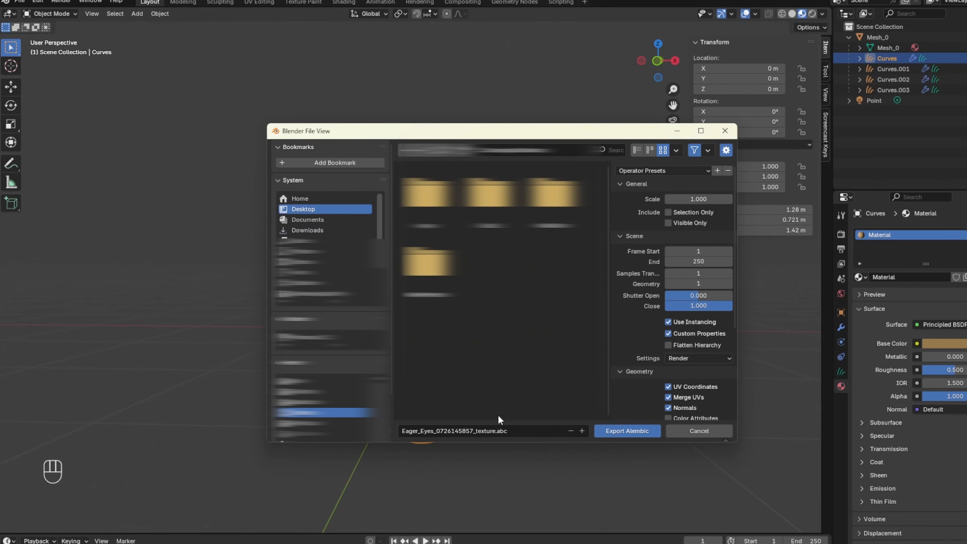
- Clear the default export file name before the .abc extension and begin entering a new name starting with "m"
double_click(486, 431)
key("BackSpace")
key("BackSpace")
key("BackSpace")
key("BackSpace")
key("BackSpace")
key("BackSpace")
key("BackSpace")
key("BackSpace")
key("BackSpace")
key("BackSpace")
key("BackSpace")
key("BackSpace")
key("BackSpace")
key("BackSpace")
key("BackSpace")
key("BackSpace")
key("BackSpace")
key("BackSpace")
key("BackSpace")
key("BackSpace")
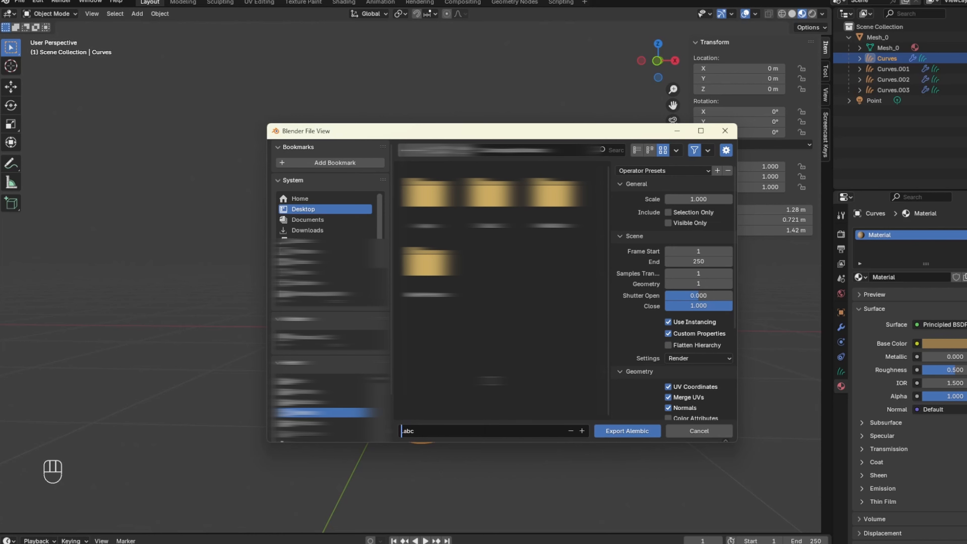
type("co")
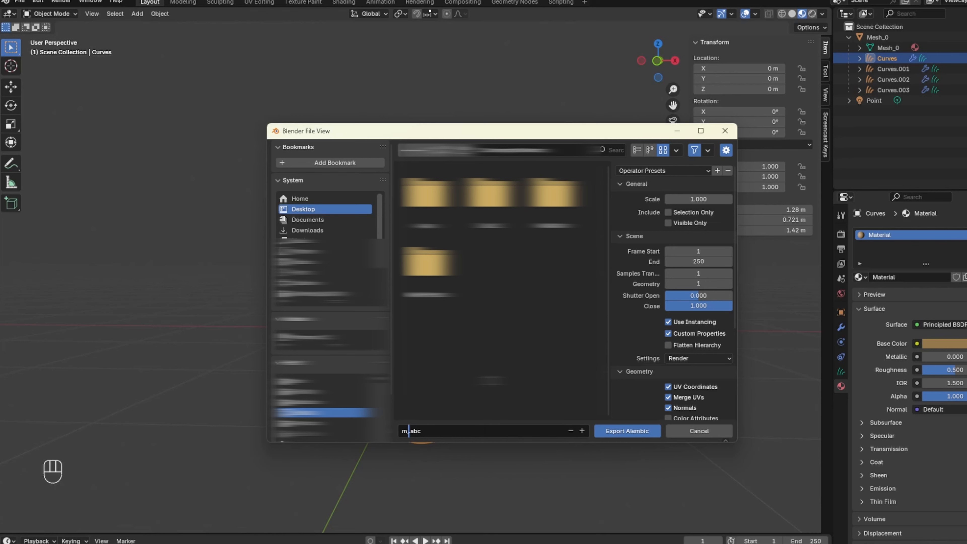
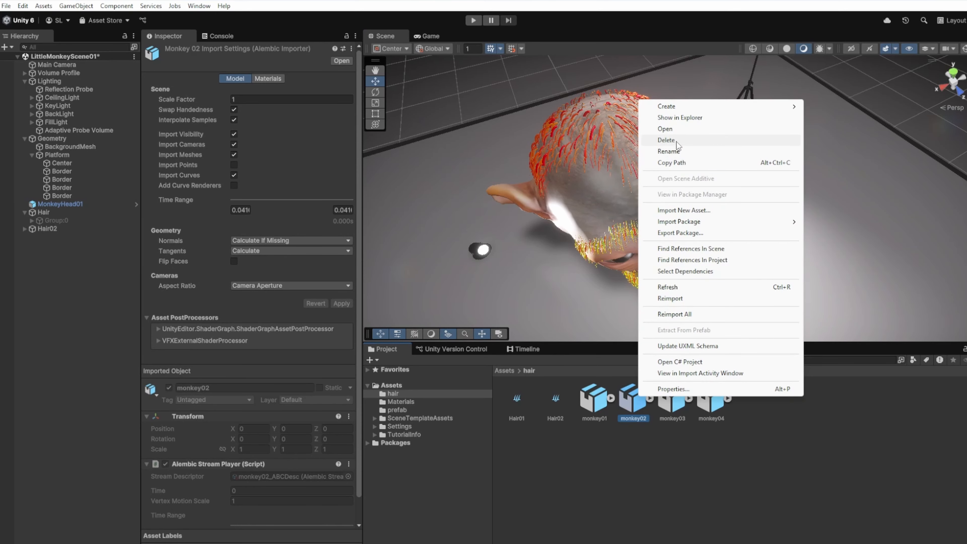
- Try to set the scale factor of the monkey02 Alembic asset to 2 in Unity
left_click(257, 99)
type("2")
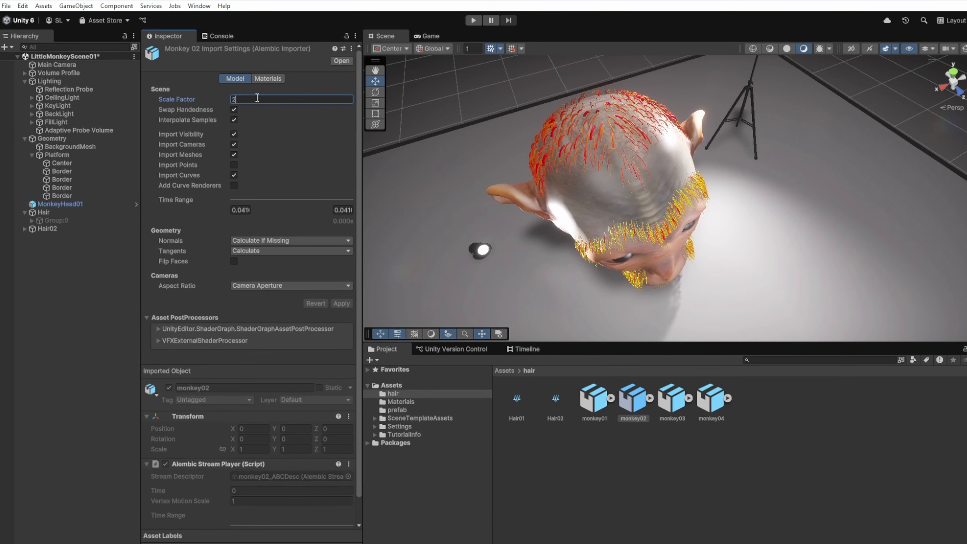
key("Return")
- Rename the Hair02 hair asset in the hair folder as Hair03
left_click(555, 404)
left_click(564, 415)
type("Hair03")
left_click(567, 458)
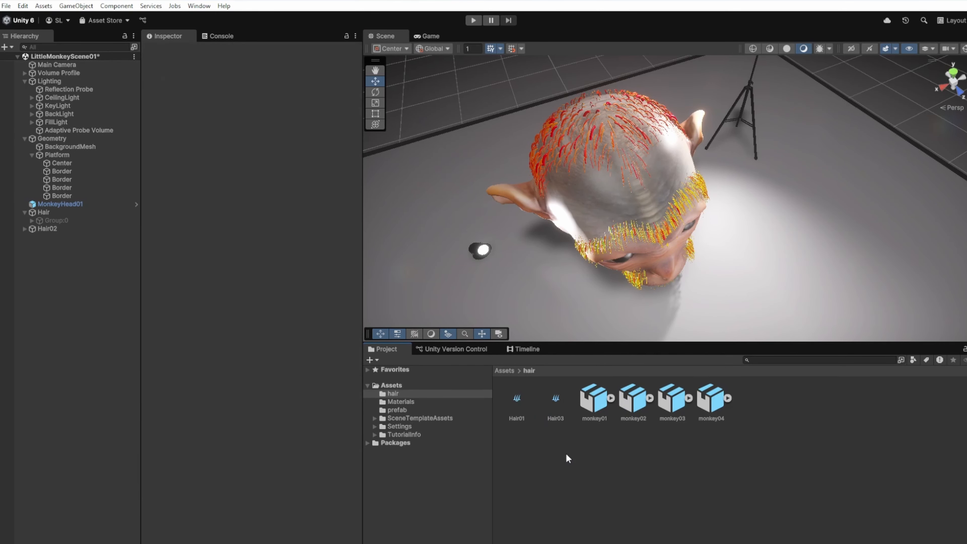
- Create a hair asset named Hair02, with its type set to Alembic and monkey02 as its Alembic source
right_click(566, 460)
left_click(857, 453)
type("Hair02")
key("Return")
left_click(278, 99)
left_click(256, 121)
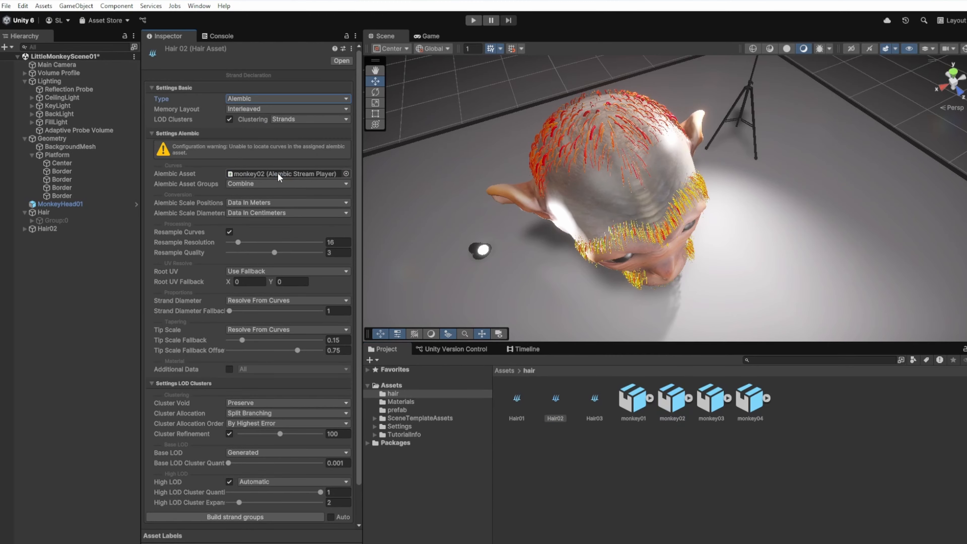
- Reimport the monkey02 Alembic file
right_click(666, 407)
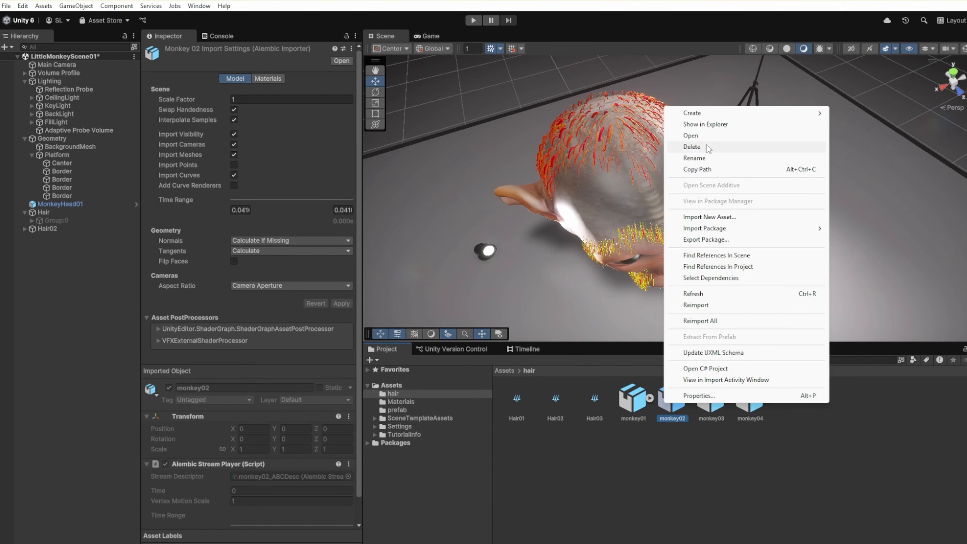
left_click(695, 305)
left_click(269, 100)
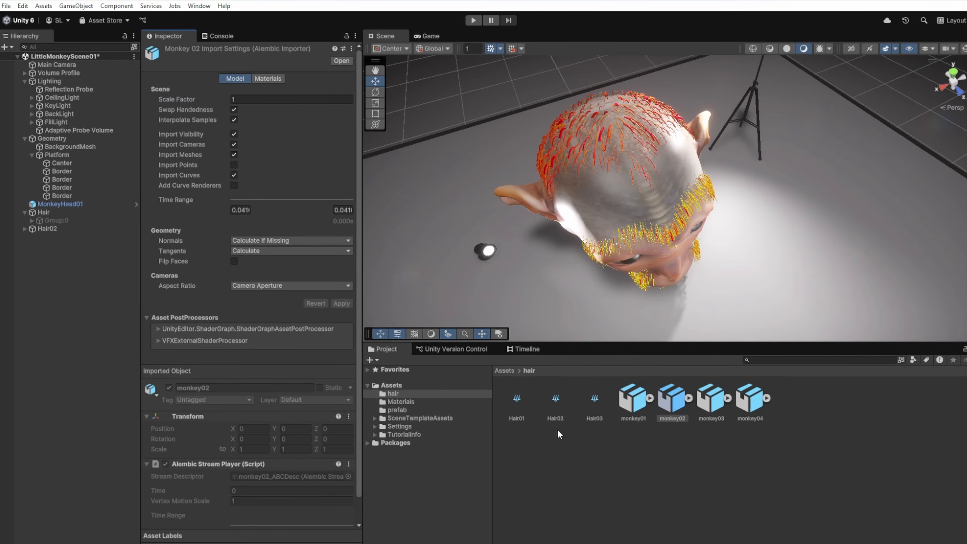
- Assign monkey02 to the Hair02 asset's Alembic source again and build its strand groups
left_click(555, 398)
left_click_drag(672, 398, 286, 173)
left_click(263, 99)
left_click(255, 121)
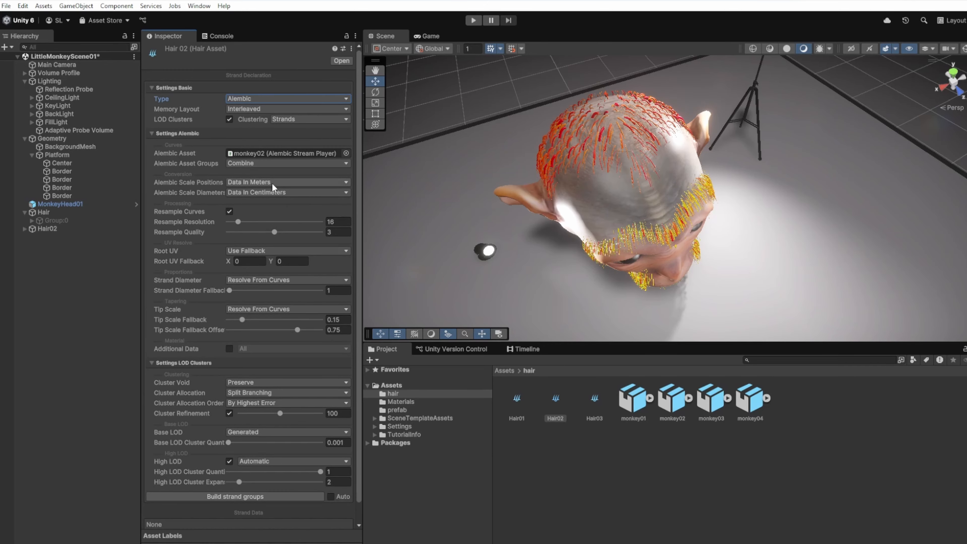
scroll(284, 250, "down", 1)
scroll(259, 353, "down", 2)
scroll(259, 353, "up", 3)
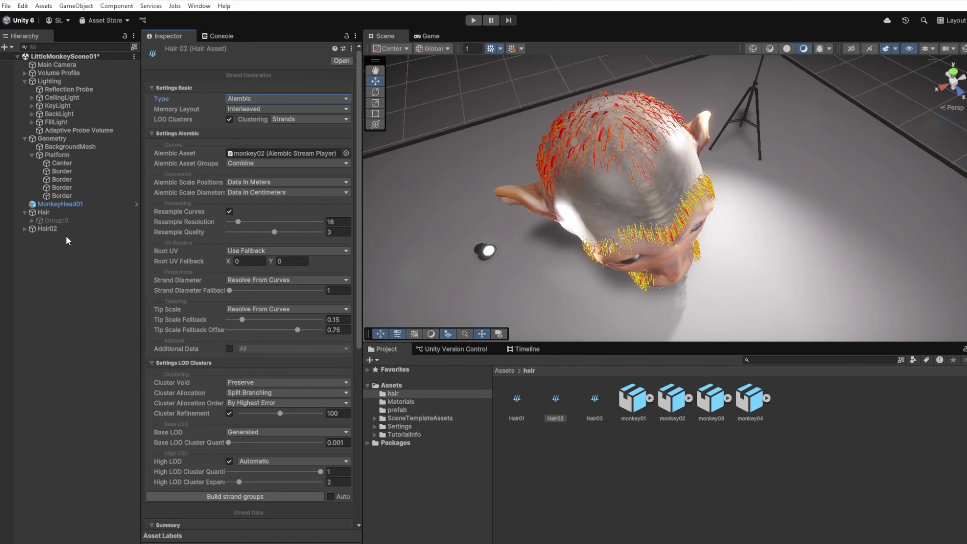
- Rename the Hair02 scene object as Hair03 and create a new empty object named Hair02
left_click(48, 228)
key("F2")
type("Hair03")
left_click(41, 248)
right_click(41, 247)
left_click(88, 419)
type("Hair02")
key("Return")
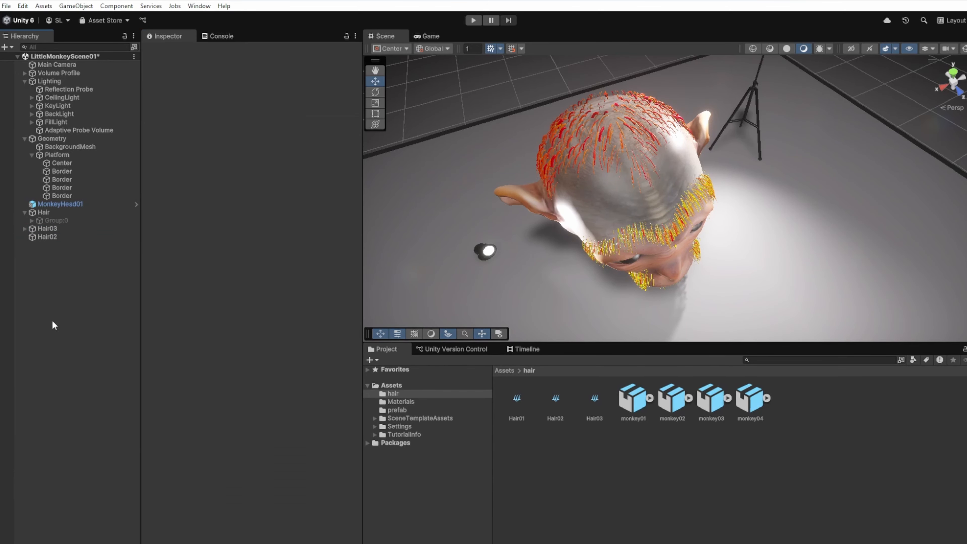
- Add a Hair Instance with the Hair02 asset to the Hair02 object, fit it onto the head and set its simulation to Fixed 30 Hz
left_click(236, 130)
type("hair")
key("Return")
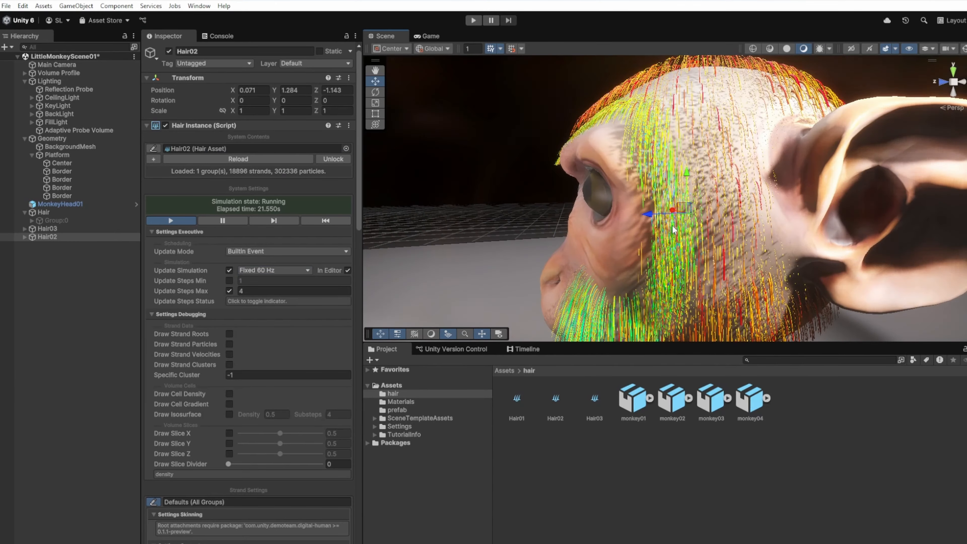
left_click(274, 270)
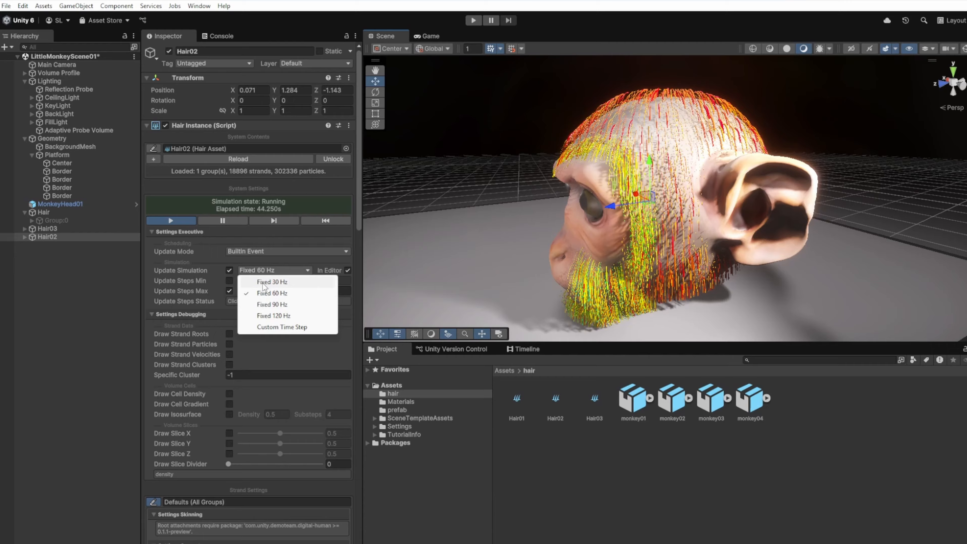
left_click(264, 282)
- Enable the Strand Diameter override on the Hair02 and Hair03 objects
scroll(273, 323, "down", 10)
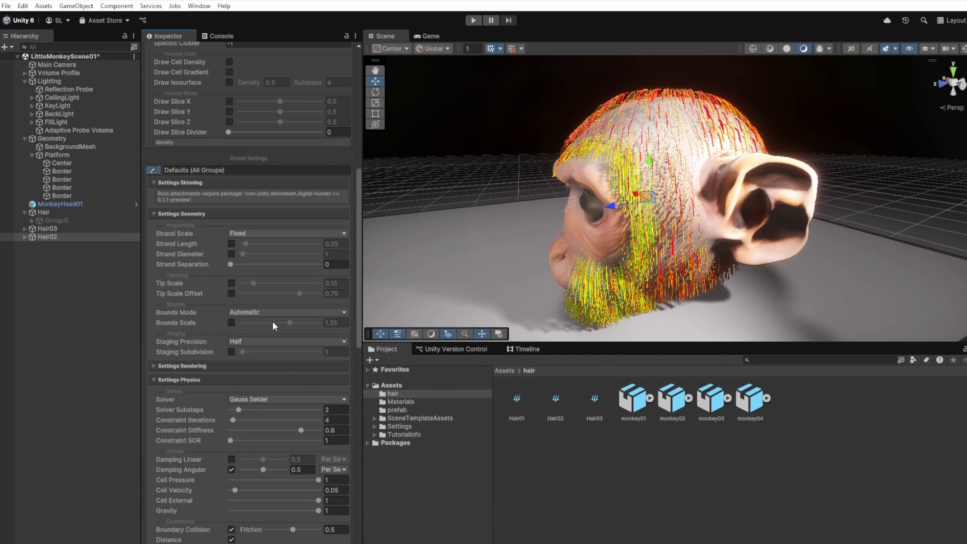
left_click(231, 254)
left_click_drag(556, 277, 508, 407, "alt")
left_click(47, 229)
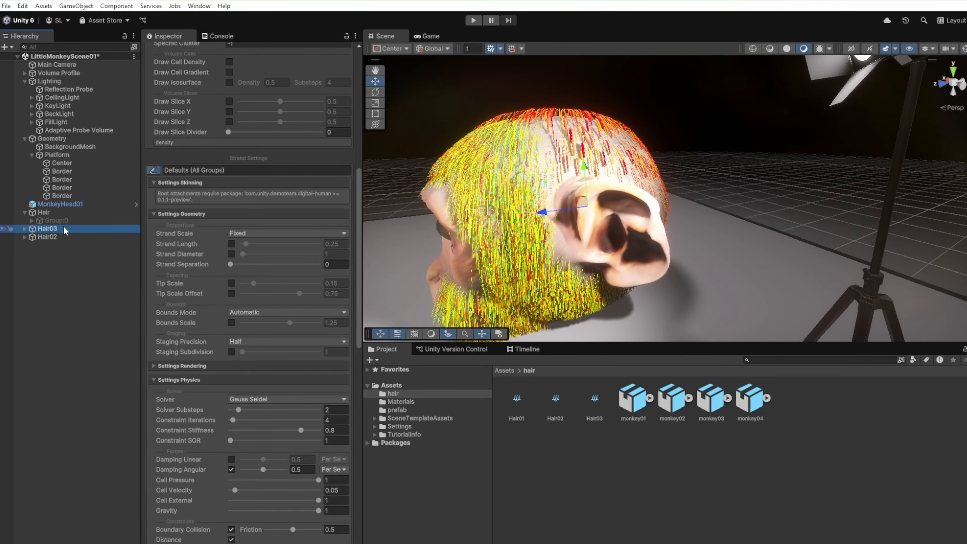
left_click(231, 254)
- Examine the hair coverage around the side of the monkey head
left_click_drag(497, 254, 651, 299, "alt")
left_click(643, 289)
scroll(647, 294, "down", 5)
left_click(628, 262)
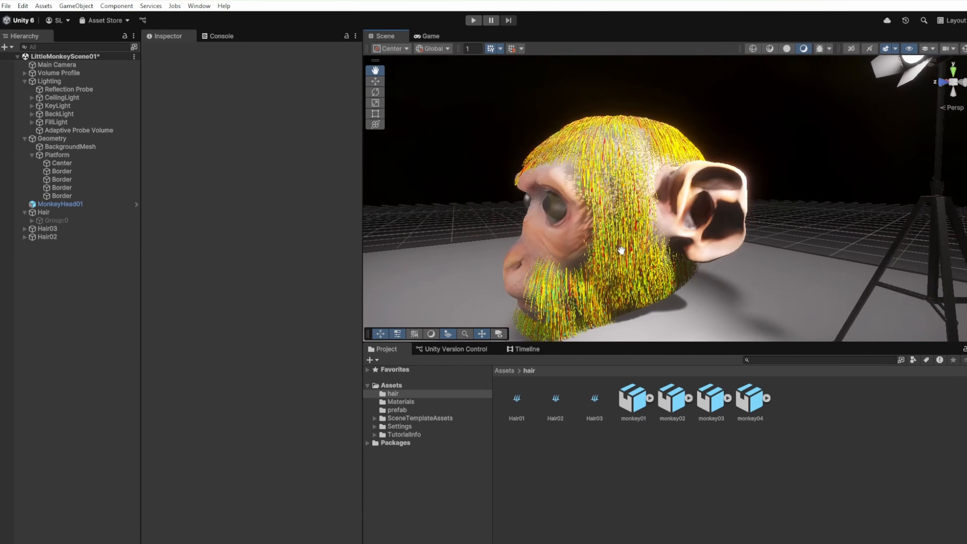
left_click_drag(619, 251, 532, 253, "alt")
left_click(528, 251)
scroll(437, 274, "up", 5)
left_click_drag(419, 292, 703, 199, "alt")
left_click(703, 199)
- Create a new hair asset named Hiar04 in the hair folder
left_click(593, 468)
right_click(593, 468)
mouse_move(647, 155)
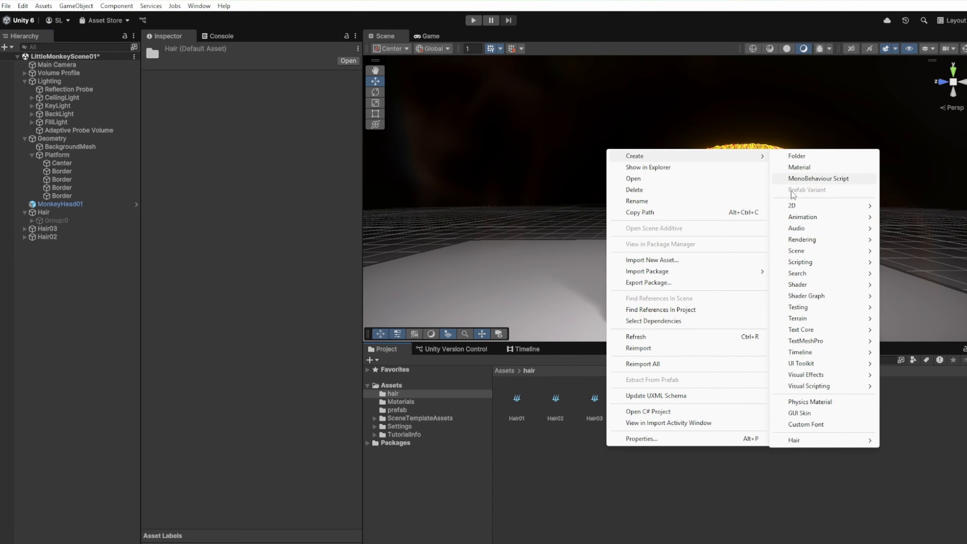
left_click(805, 190)
type("Hiar04")
key("Return")
left_click(341, 303)
- Set the Hiar04 asset's type to Alembic, assign monkey04 as its source and build its strand groups
left_click(633, 399)
left_click(291, 99)
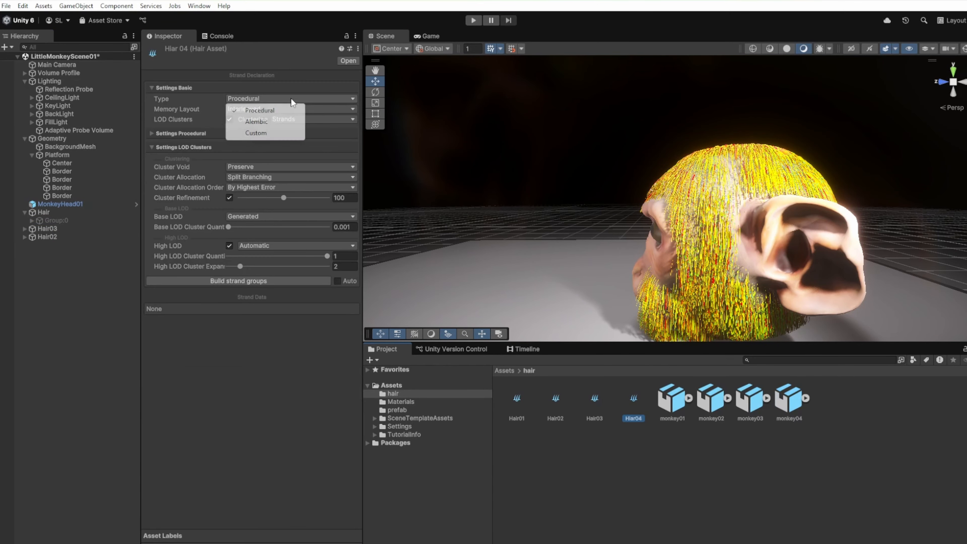
left_click(259, 122)
left_click_drag(789, 399, 285, 154)
scroll(233, 241, "down", 2)
left_click(262, 477)
- Create a new empty object named Hair04 in the scene
left_click(47, 237)
right_click(54, 269)
left_click(89, 425)
type("Hair04")
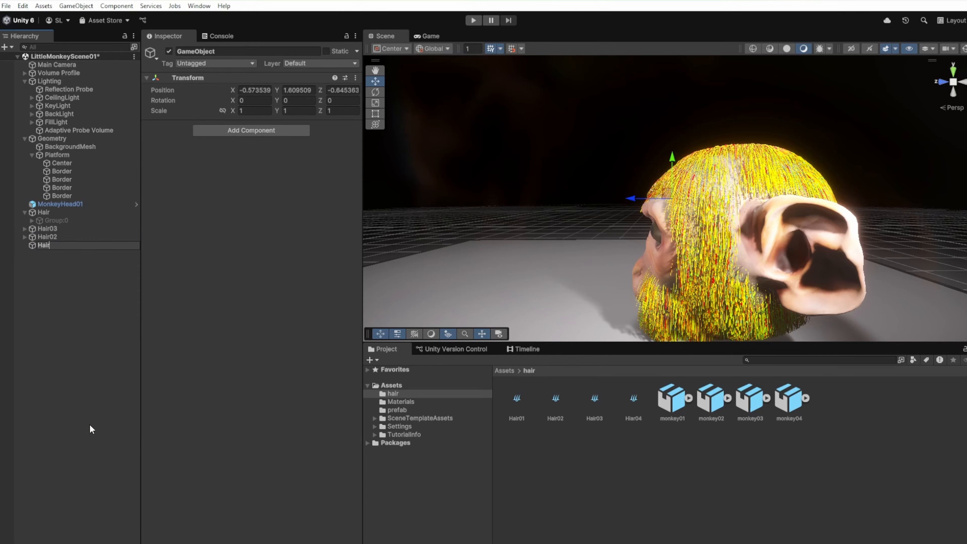
key("Return")
- Add a Hair Instance with the Hiar04 asset to the Hair04 object and set its simulation to Fixed 30 Hz
left_click(231, 129)
left_click(241, 161)
left_click_drag(634, 399, 244, 149)
left_click(275, 270)
left_click(263, 288)
- Move the Hair04 tufts sideways and down until they sit on the monkey head
left_click_drag(556, 222, 705, 229, "alt")
left_click_drag(616, 210, 551, 211)
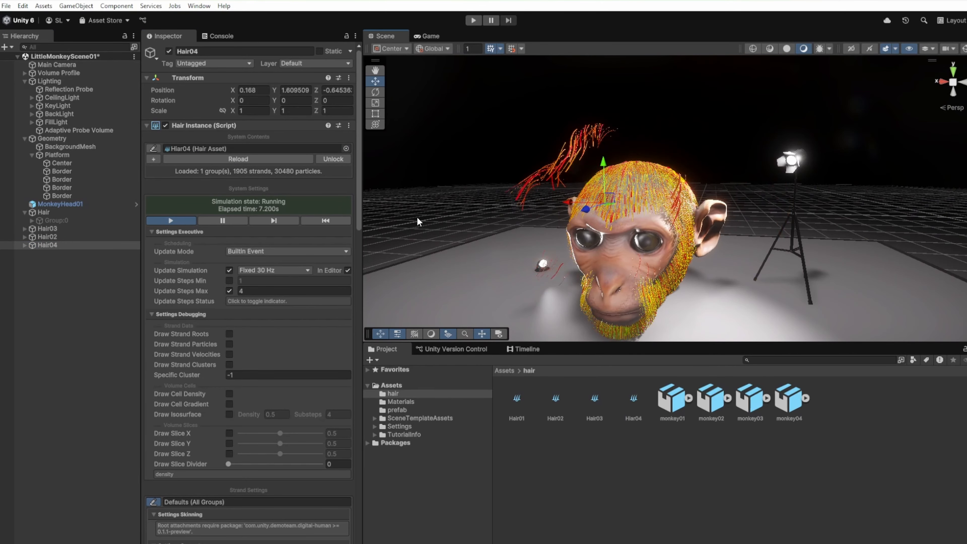
left_click_drag(662, 236, 514, 240, "alt")
left_click_drag(586, 196, 628, 197)
left_click_drag(656, 167, 657, 190)
left_click_drag(541, 232, 721, 242, "alt")
- Enable Hair04's Strand Diameter override at 1 and adjust its physics so the crown tuft stands upright
scroll(233, 285, "down", 9)
left_click(231, 281)
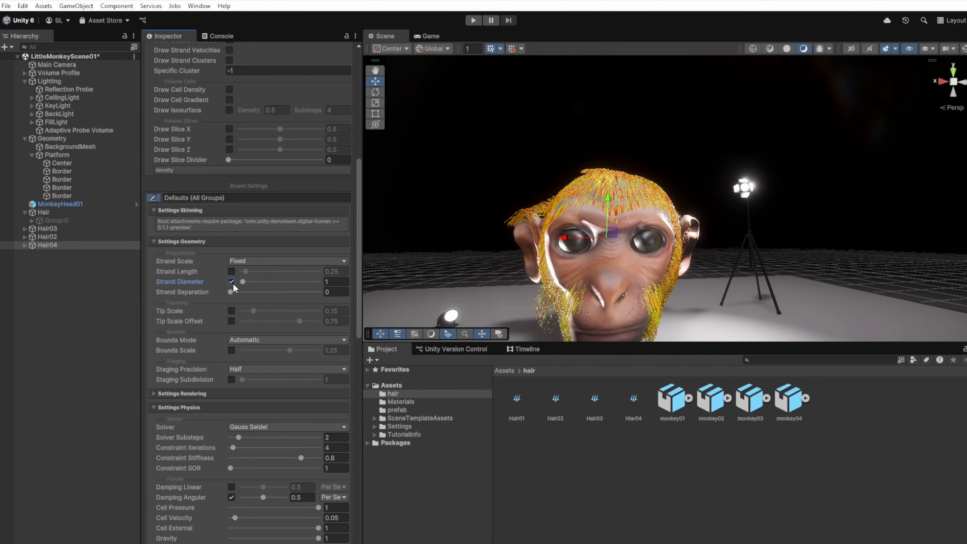
scroll(244, 438, "down", 16)
left_click_drag(321, 416, 263, 415)
left_click_drag(561, 289, 506, 255, "alt")
left_click(489, 468)
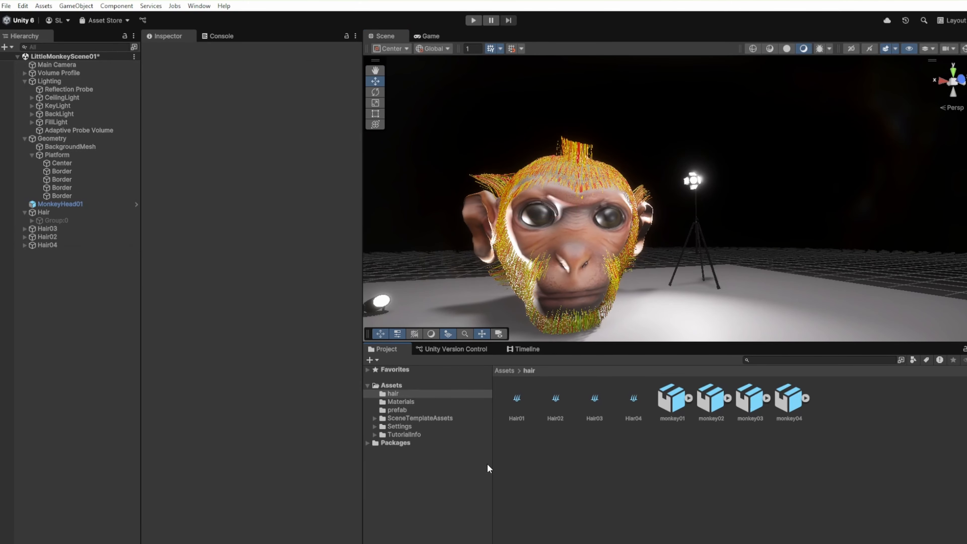
- Create a folder named Material in the project's Assets folder and open it
left_click(505, 370)
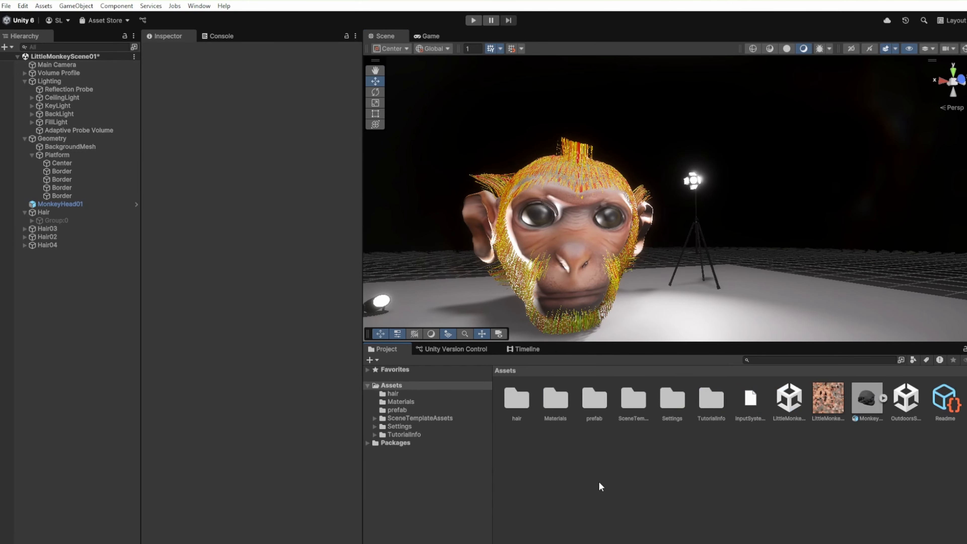
right_click(598, 481)
mouse_move(660, 191)
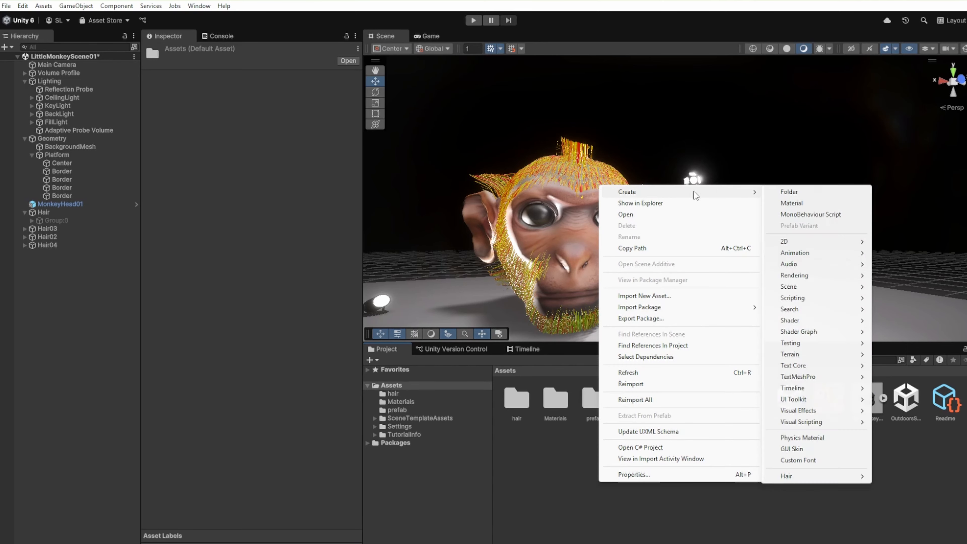
left_click(787, 192)
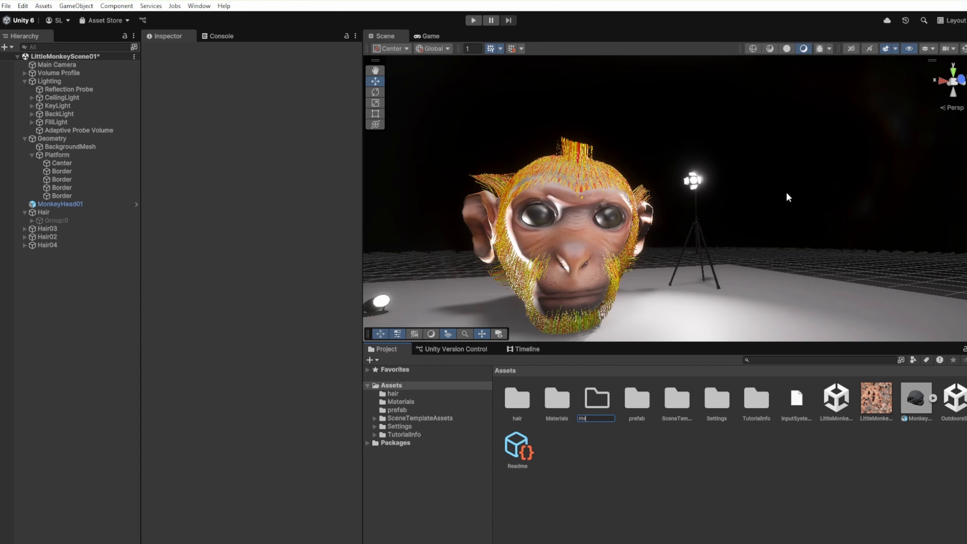
type("Material")
key("Return")
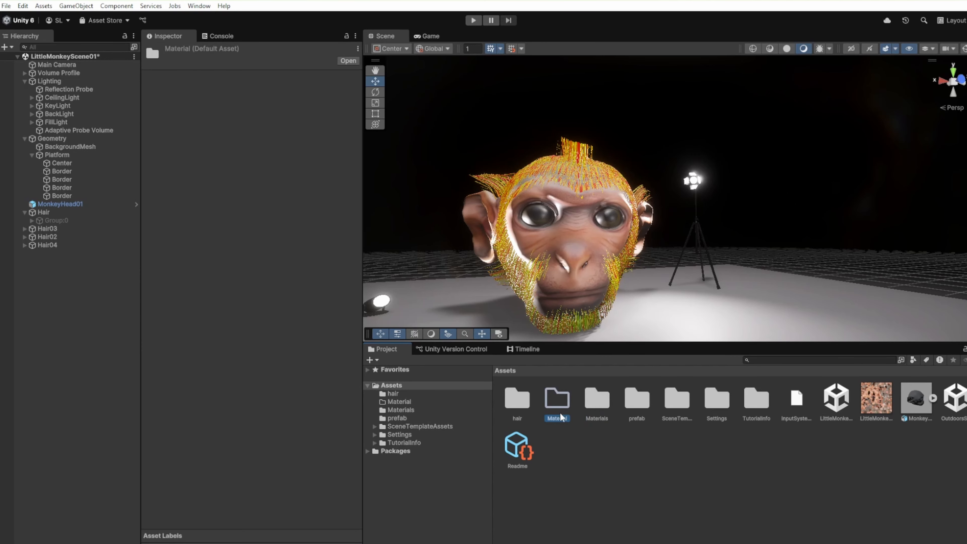
double_click(553, 405)
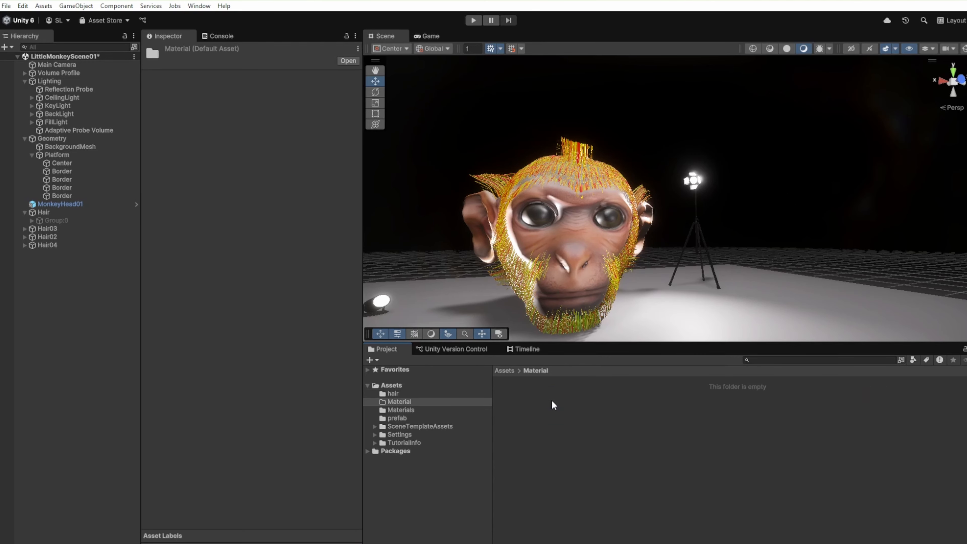
- Create a new material named H4Color in the Material folder
right_click(557, 422)
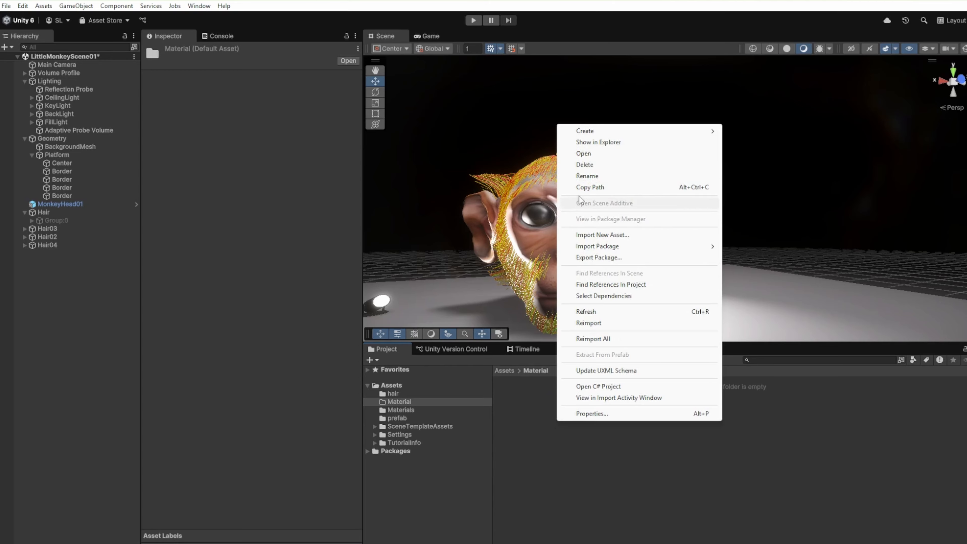
mouse_move(601, 133)
left_click(756, 141)
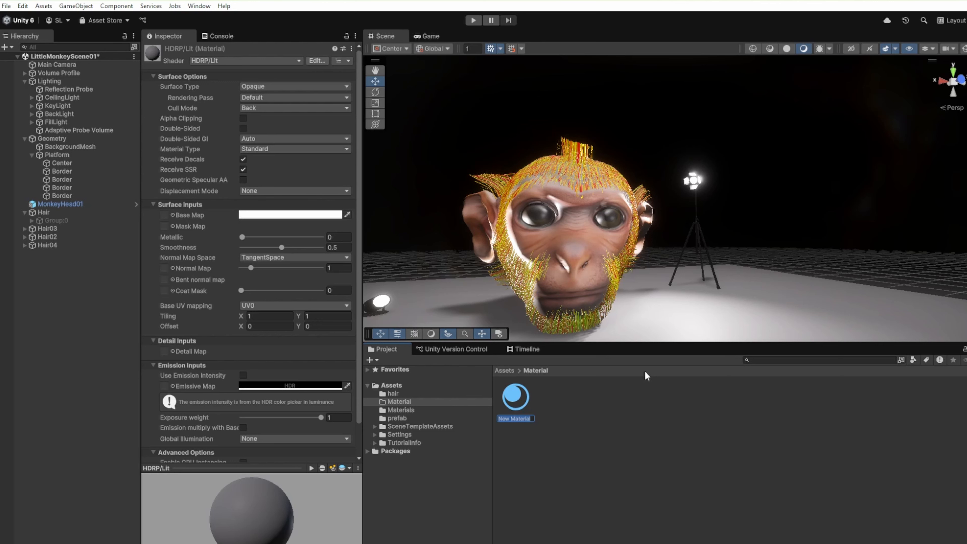
type("H")
type("4")
type("c0")
key("BackSpace")
key("BackSpace")
type("Color")
key("Return")
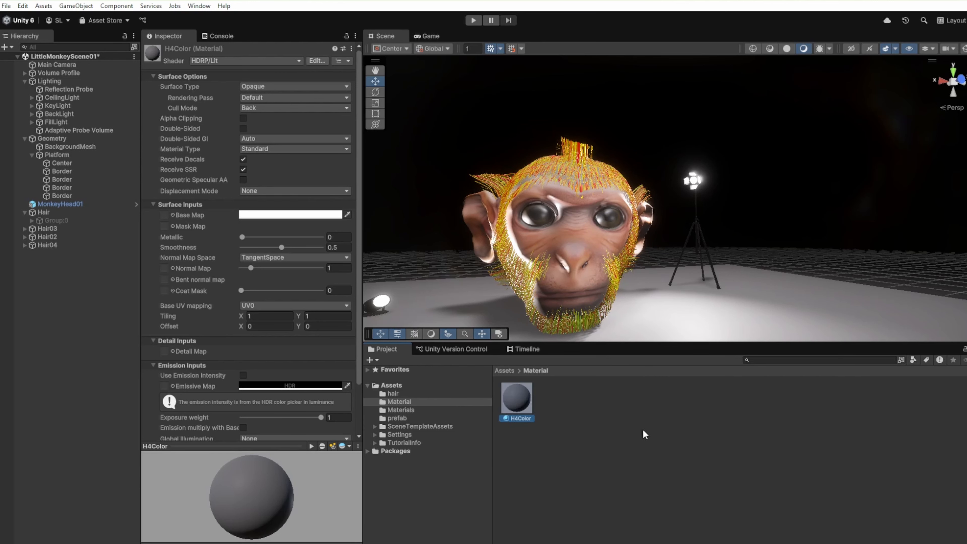
left_click(626, 446)
left_click(528, 401)
left_click(213, 57)
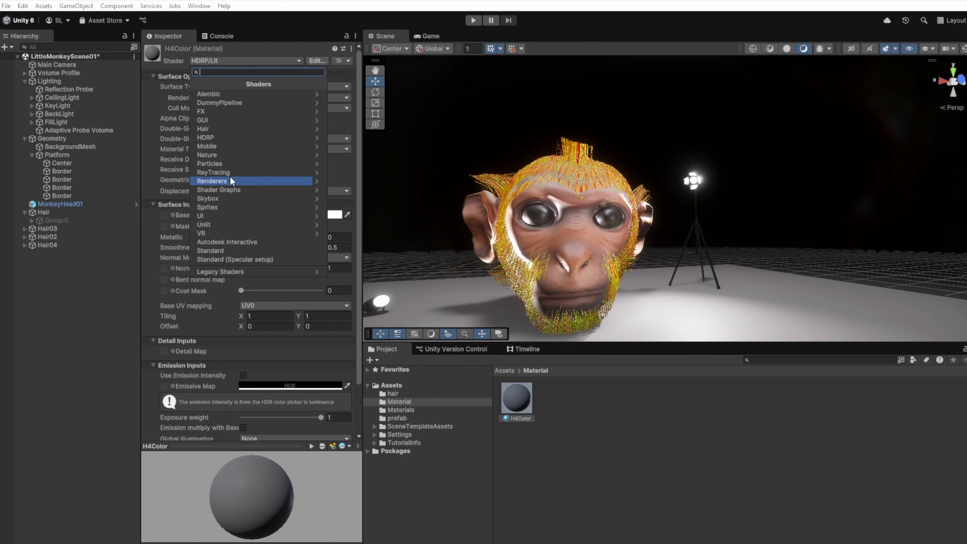
left_click(229, 188)
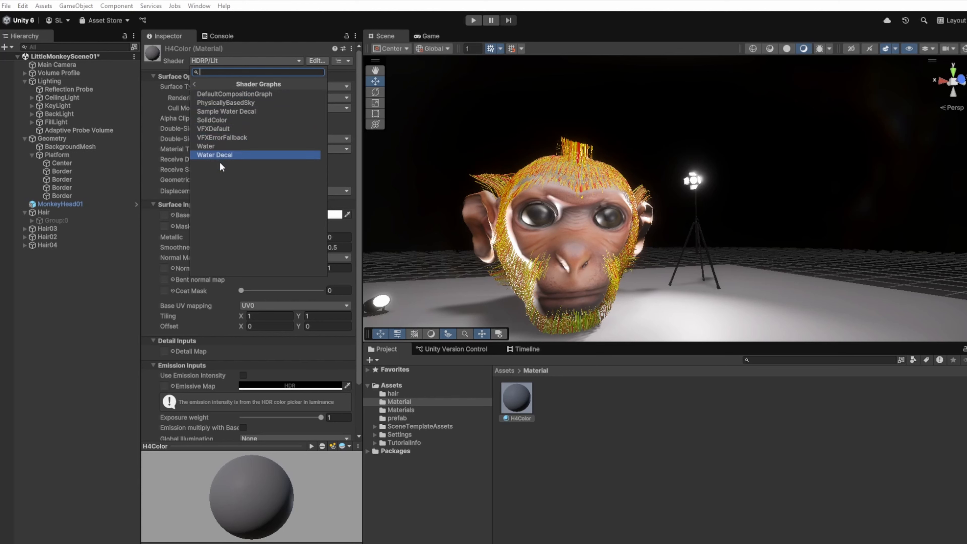
left_click(528, 441)
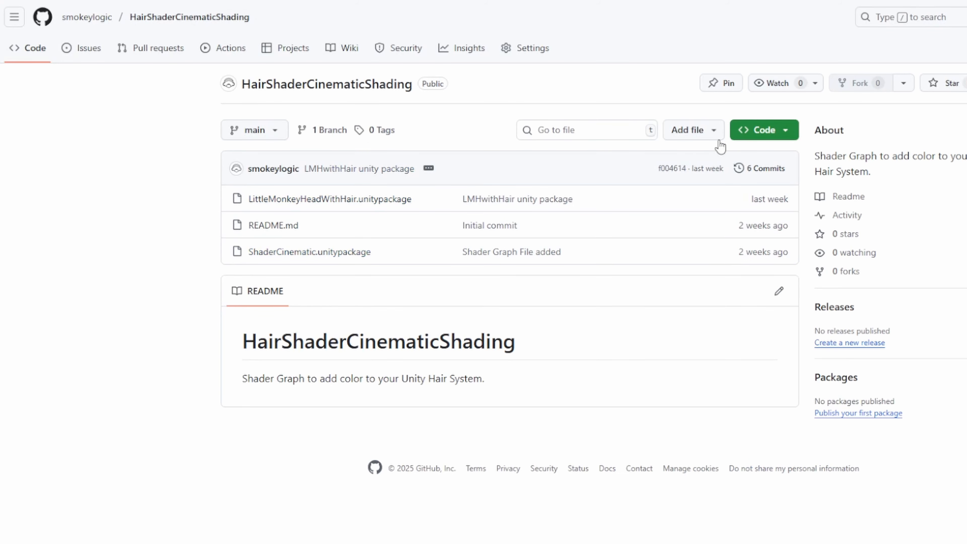
- Download the HairShaderCinematicShading repository from GitHub as a ZIP and extract it in Downloads
left_click(788, 135)
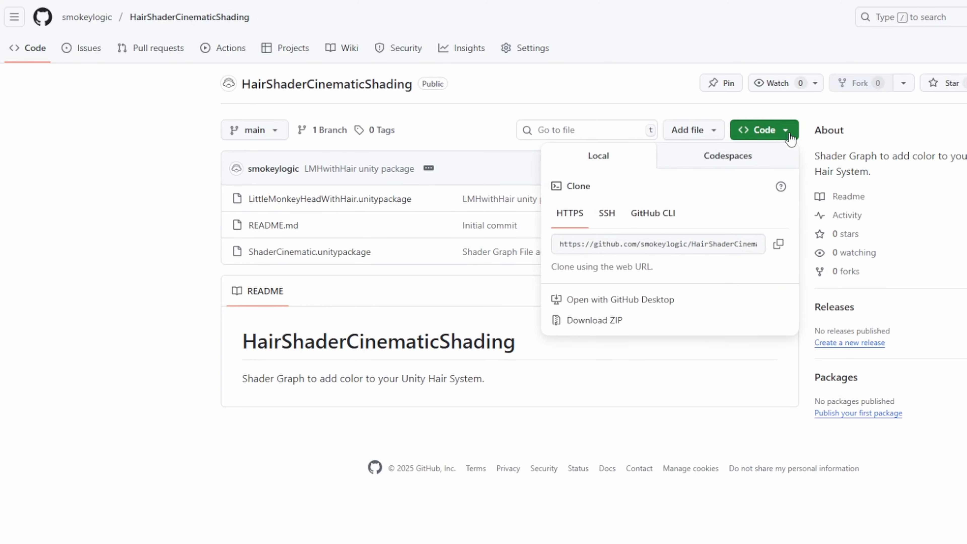
left_click(592, 321)
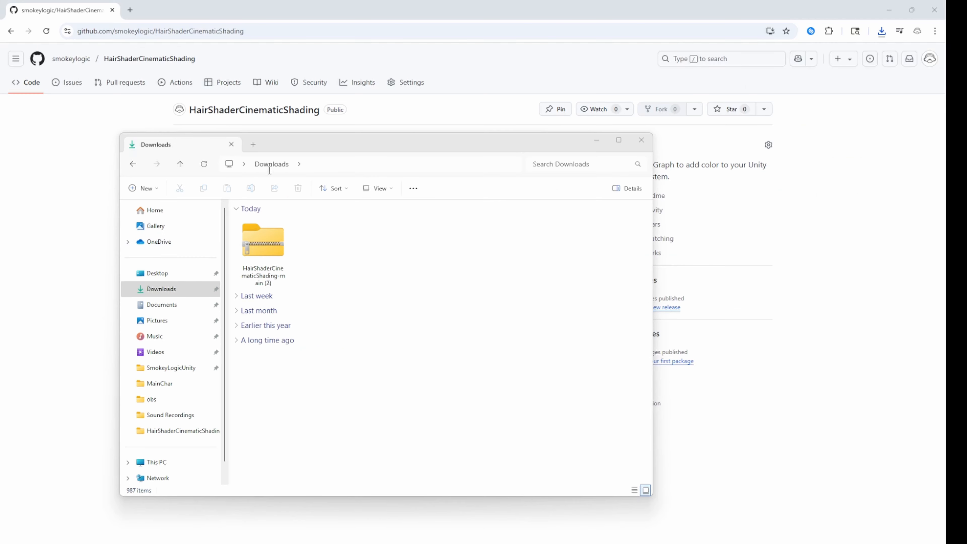
right_click(260, 242)
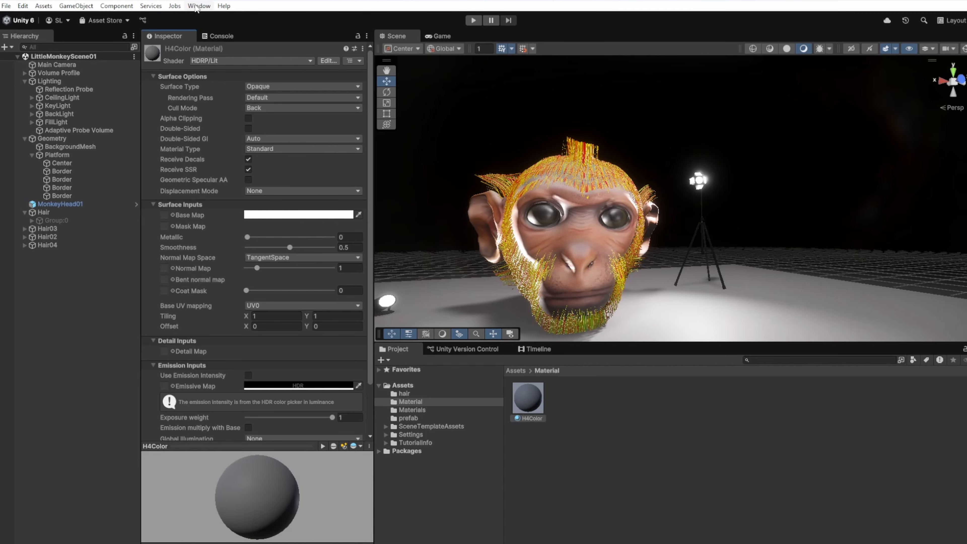
- Switch back to Unity and import the ShaderCinematic custom package from the extracted HairShaderCinematicShading-main folder
left_click(199, 5)
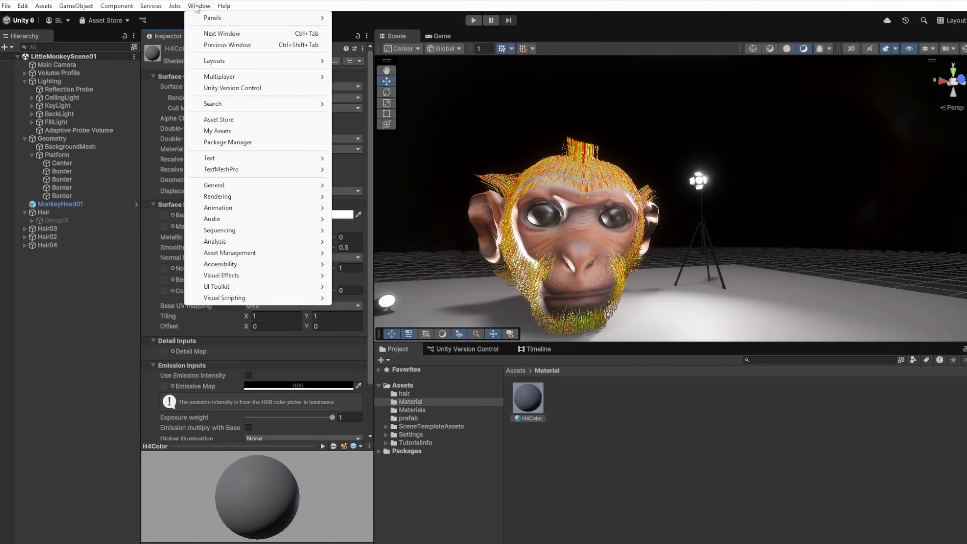
mouse_move(175, 8)
mouse_move(43, 6)
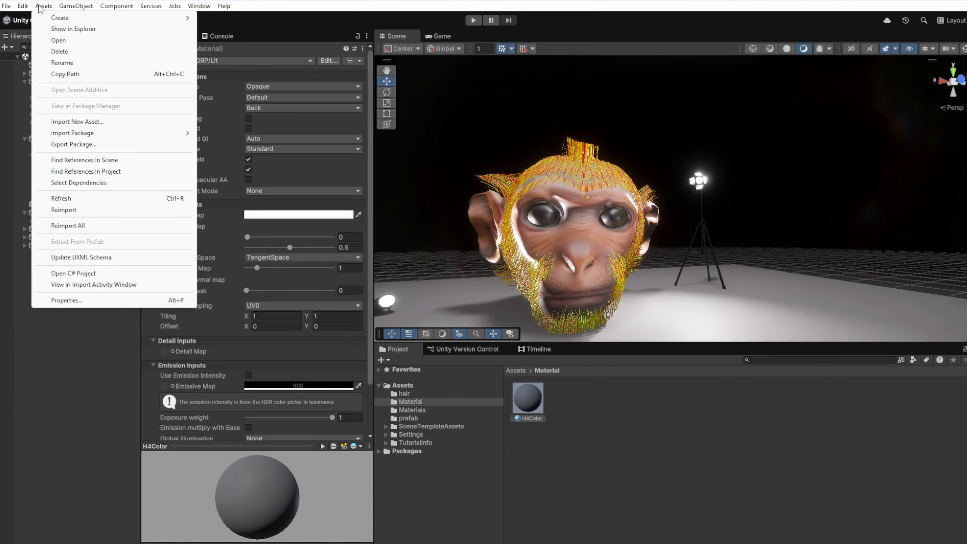
mouse_move(78, 134)
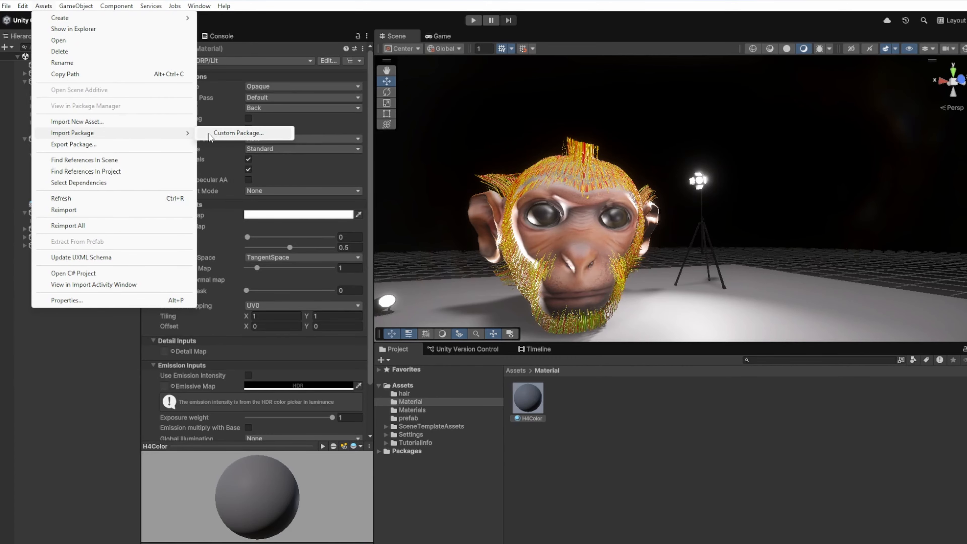
left_click(213, 133)
left_click(162, 109)
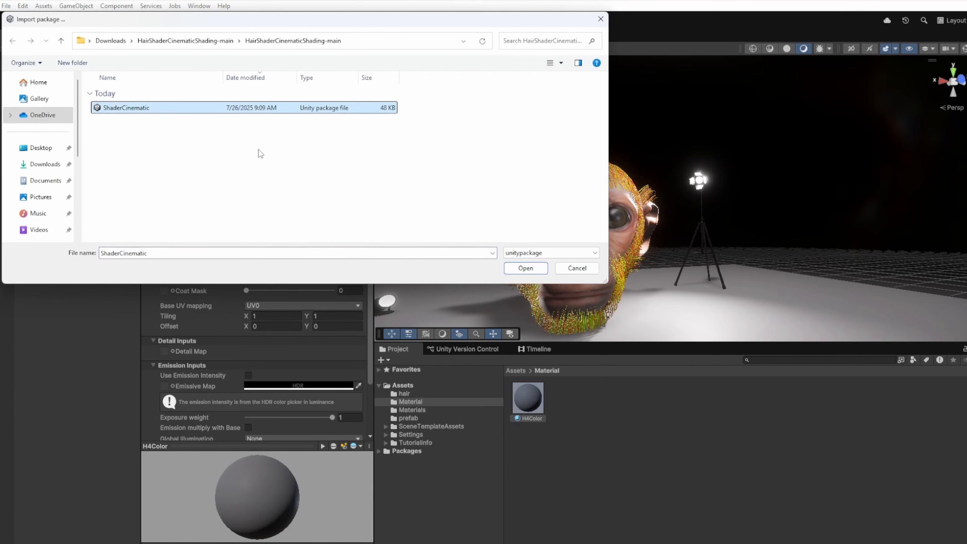
left_click(510, 267)
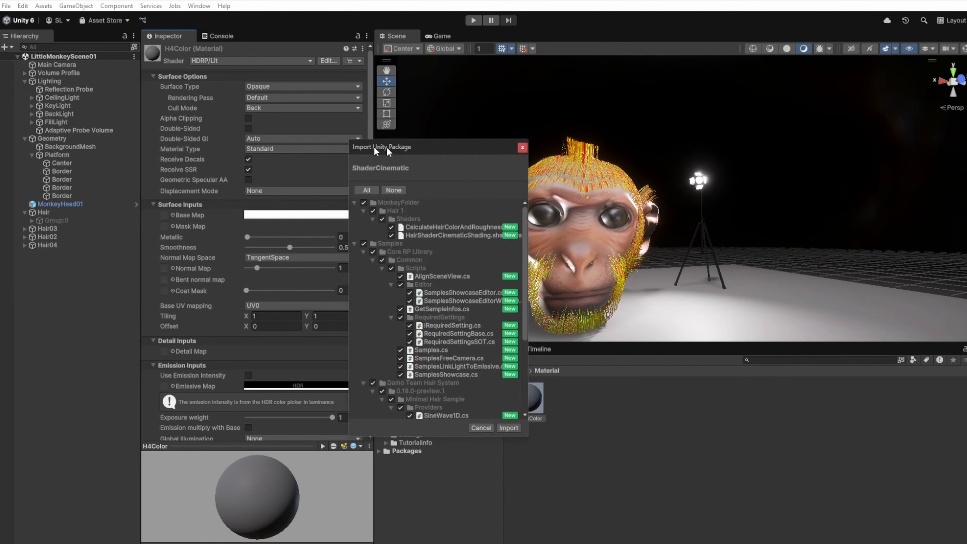
scroll(322, 293, "down", 5)
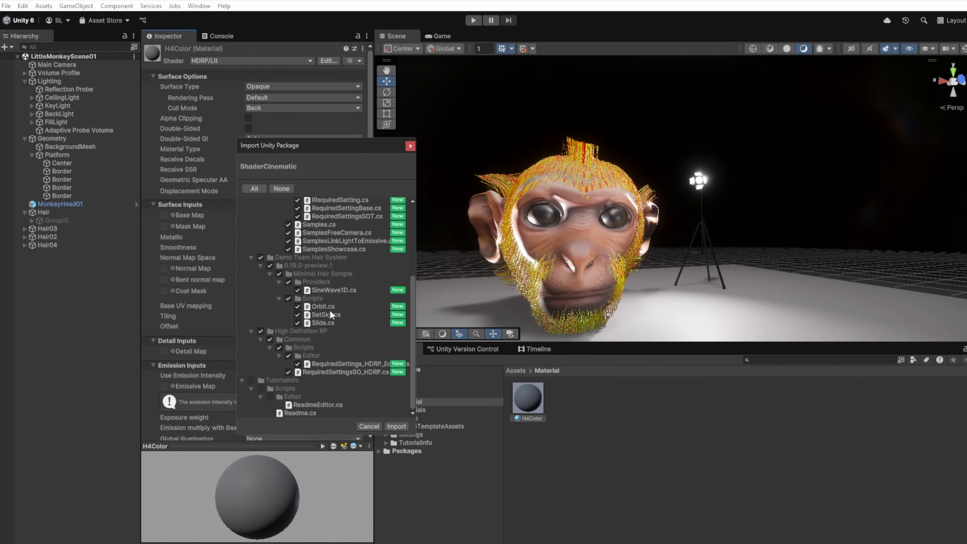
left_click(395, 426)
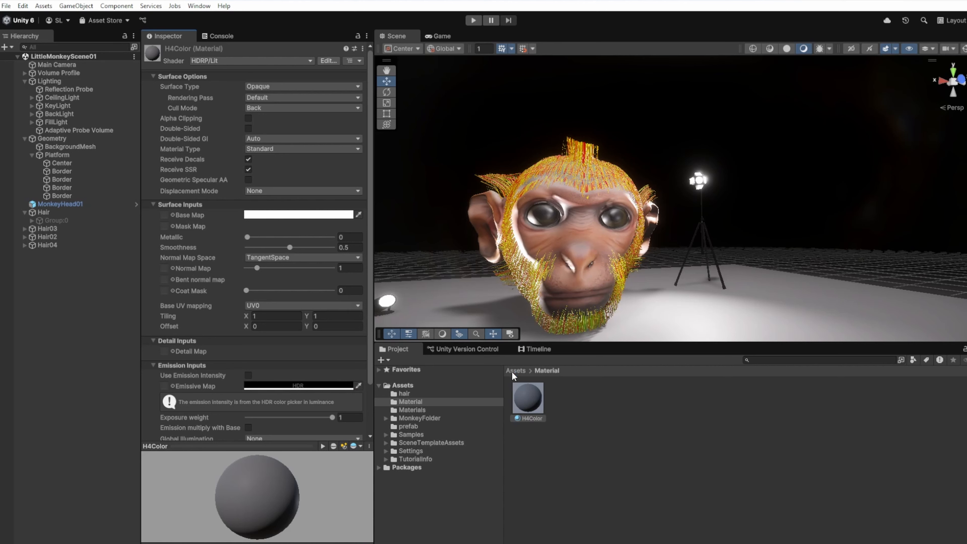
- Set the H4Color material's shader to the HairShaderCinematicShading shader graph
left_click(227, 59)
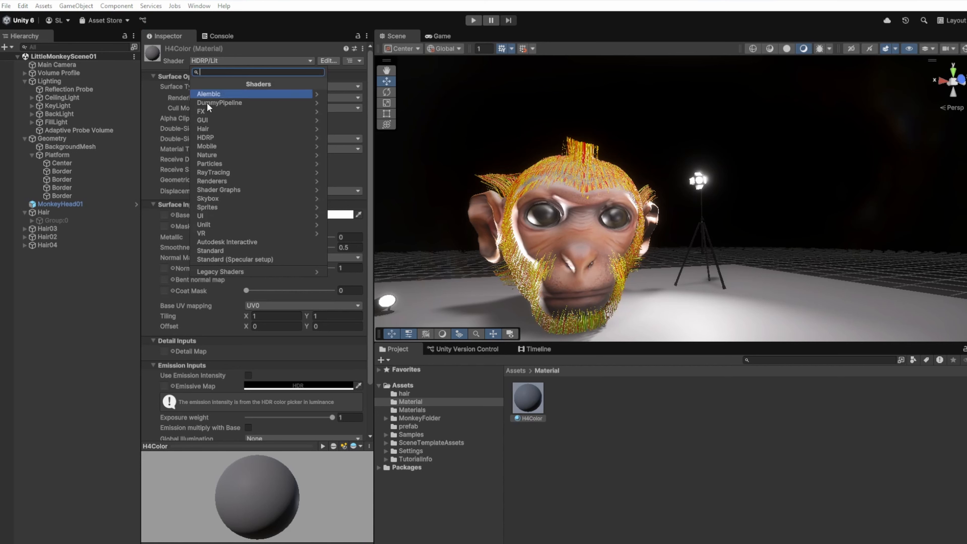
left_click(210, 186)
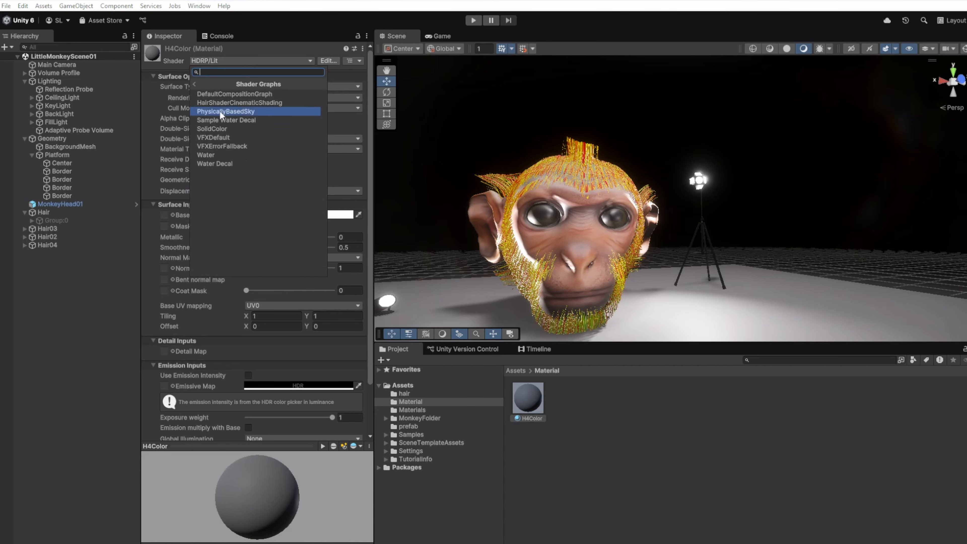
left_click(219, 102)
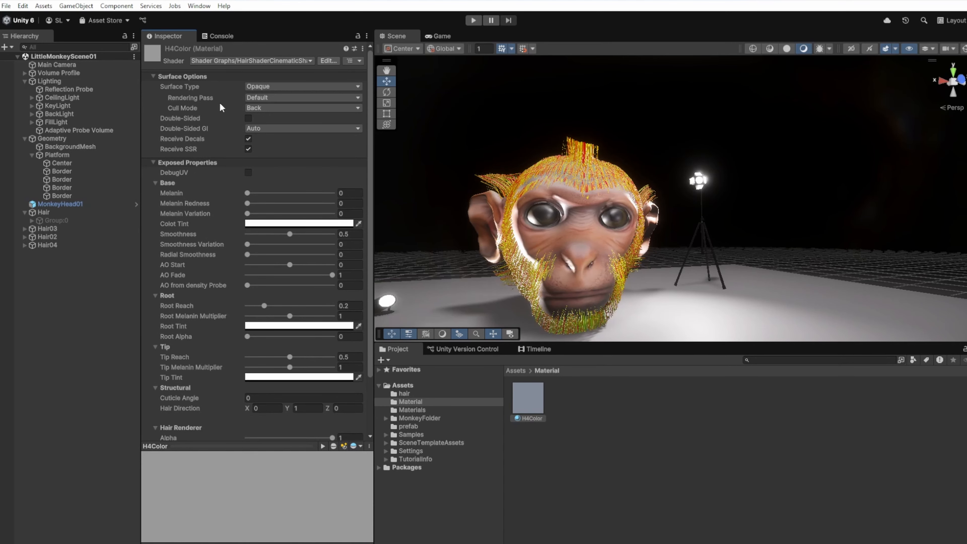
scroll(529, 259, "down", 3)
middle_click_drag(529, 263, 491, 260)
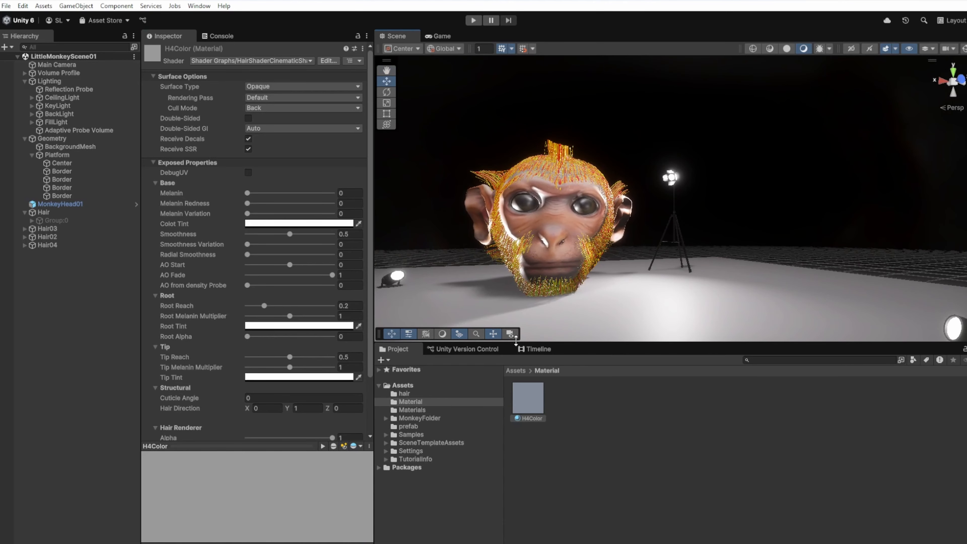